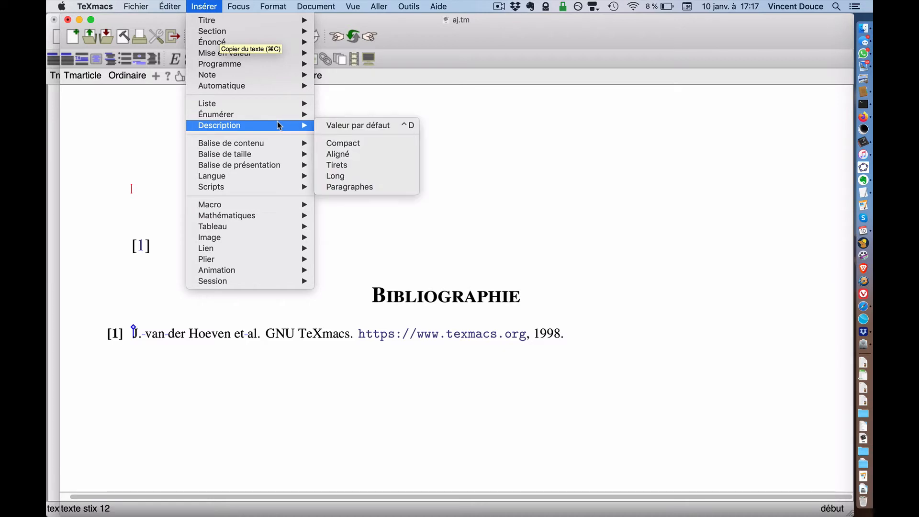
Insert a numbered list with four items reading "eza" above the citation
click(151, 229)
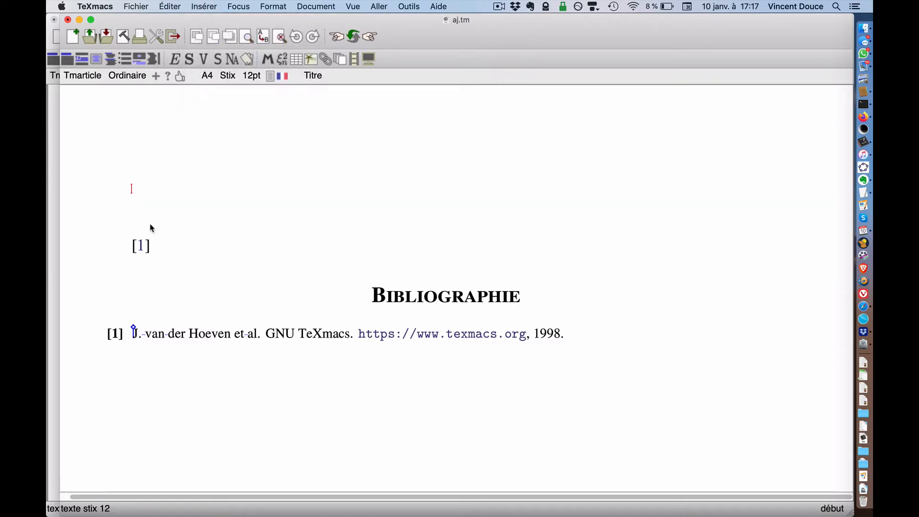
key(alt+e)
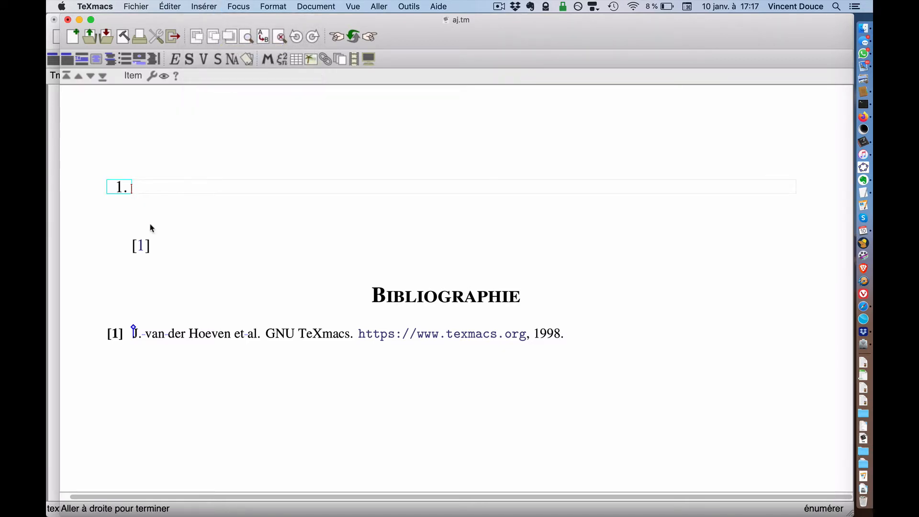
text(eza)
key(Return)
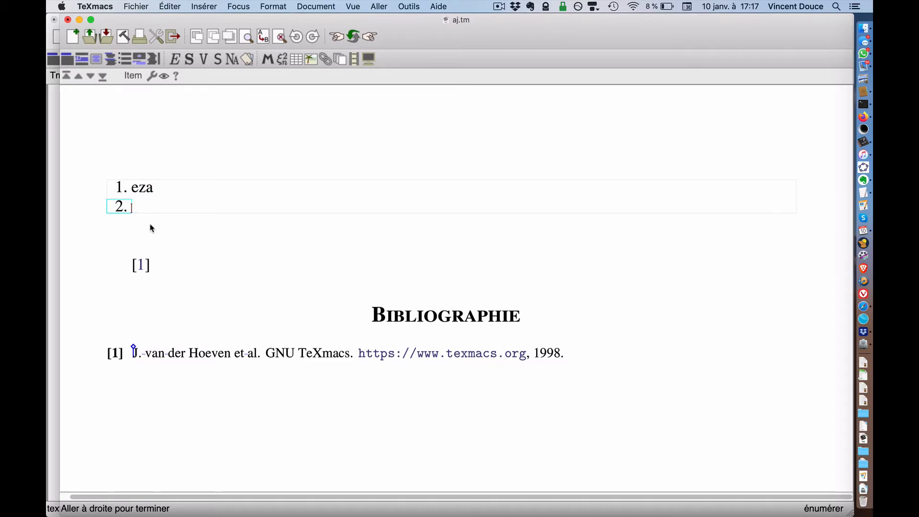
text(eza)
key(Return)
text(eza)
key(Return)
text(eza)
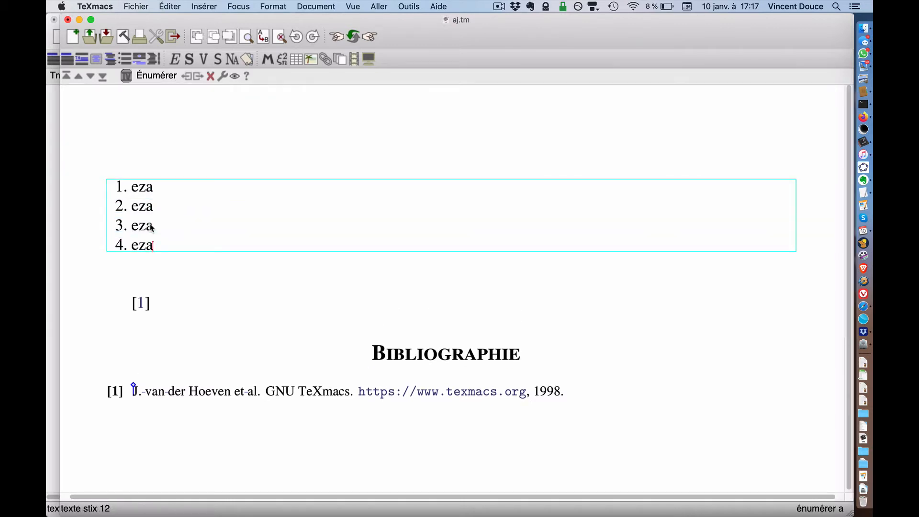
Disable the "Listes compactes" style option for the numbered list
click(109, 185)
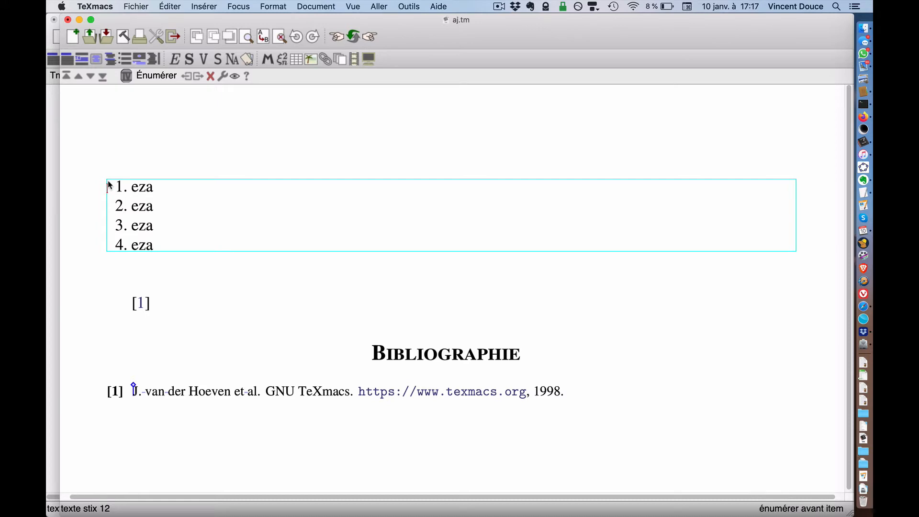
click(245, 5)
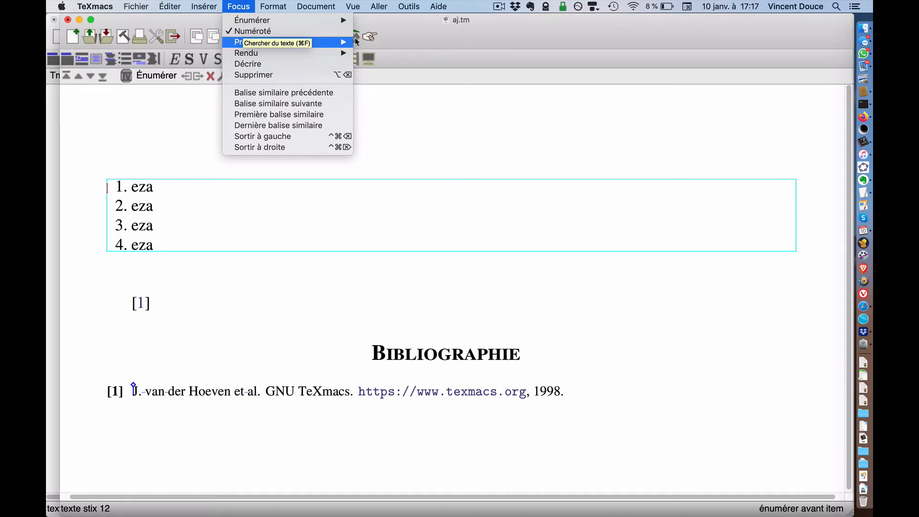
mouse_move(339, 42)
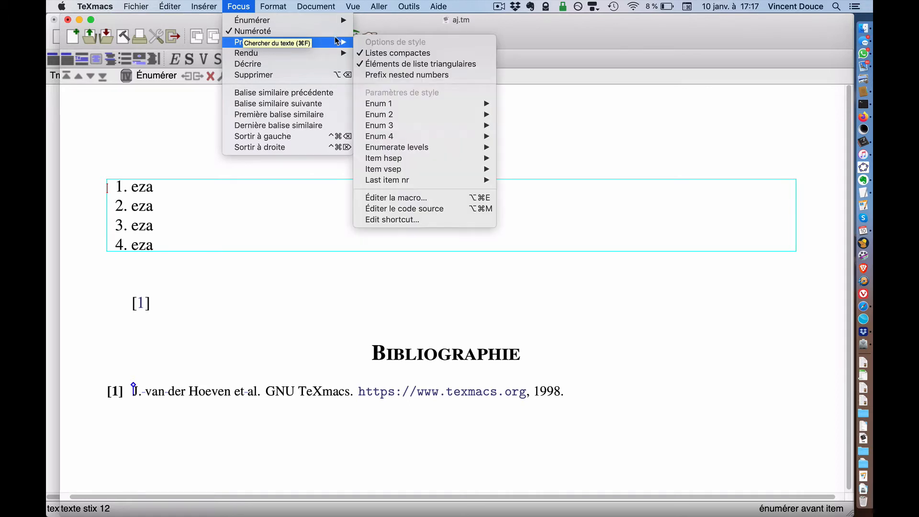
click(378, 54)
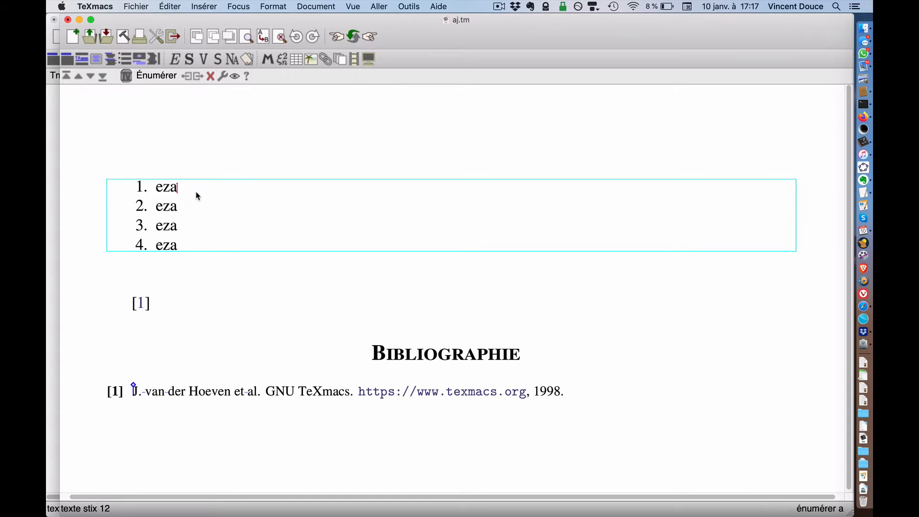
Change the first item to "eza :" and nest a numbered list under it with "dsqds", "dsq" and an empty third item
key(Return)
key(Tab)
text(dsq)
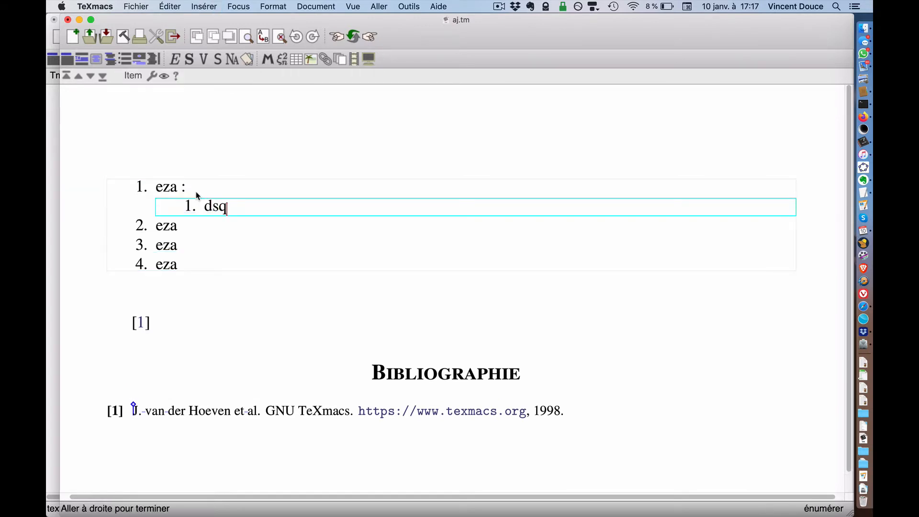
text(ds)
key(Return)
text(dsq)
key(Return)
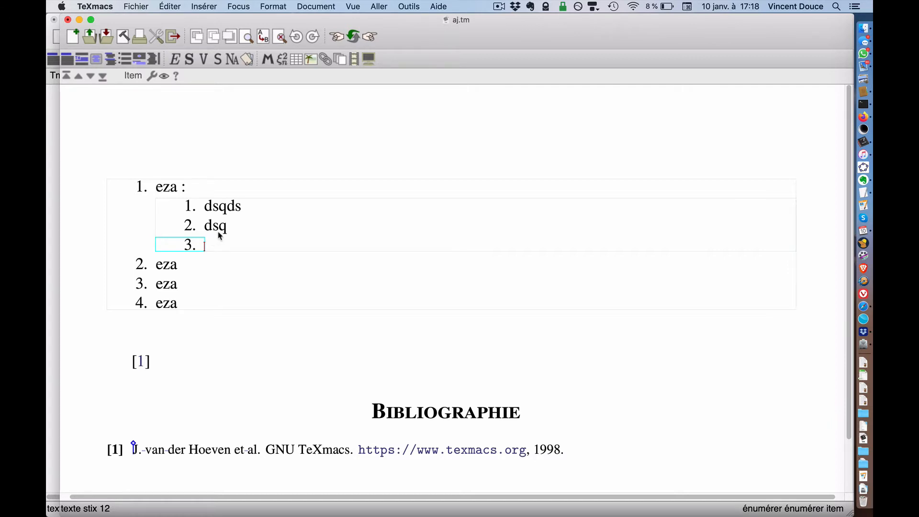
Set the "Enumerate levels" style parameter of the outer numbered list to 4
drag(137, 185, 125, 205)
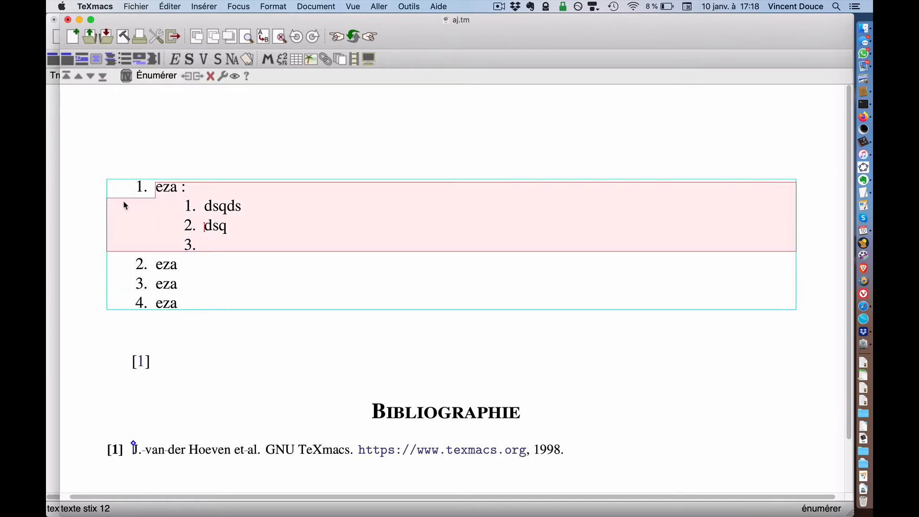
click(109, 182)
key(Right)
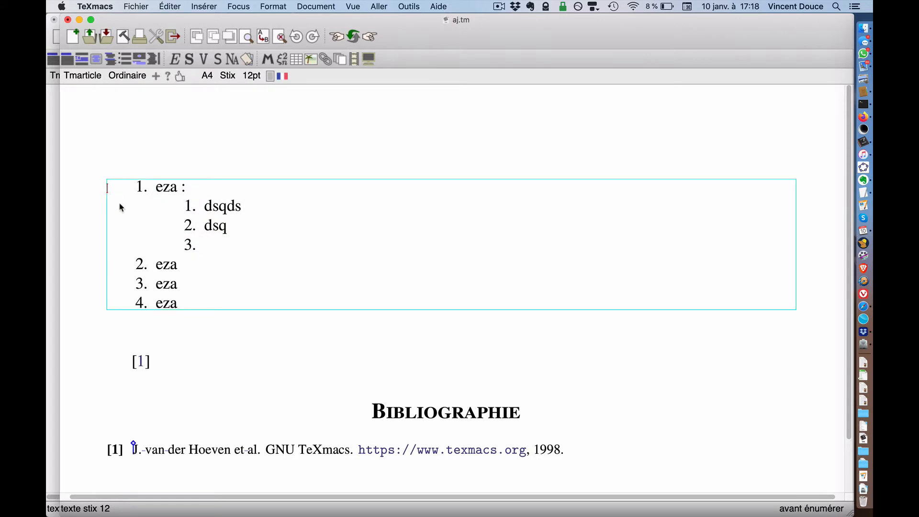
key(Right)
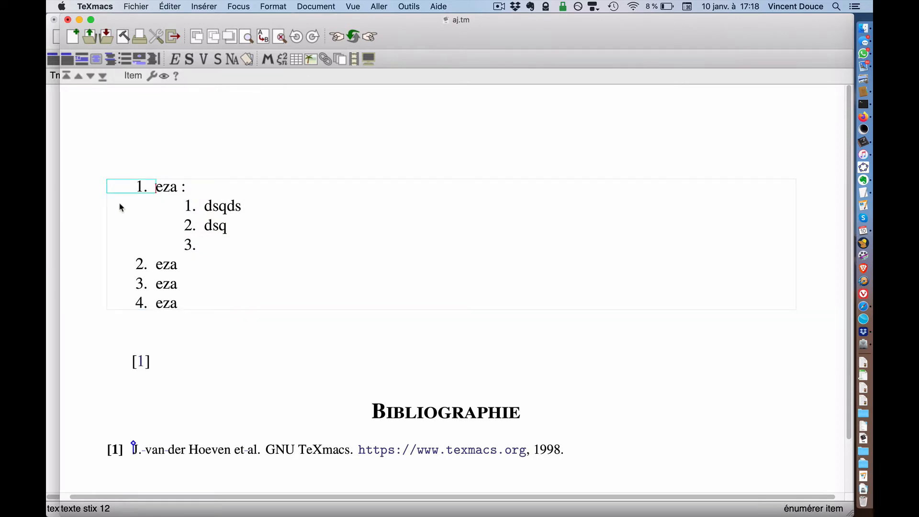
key(Left)
key(Right)
click(230, 6)
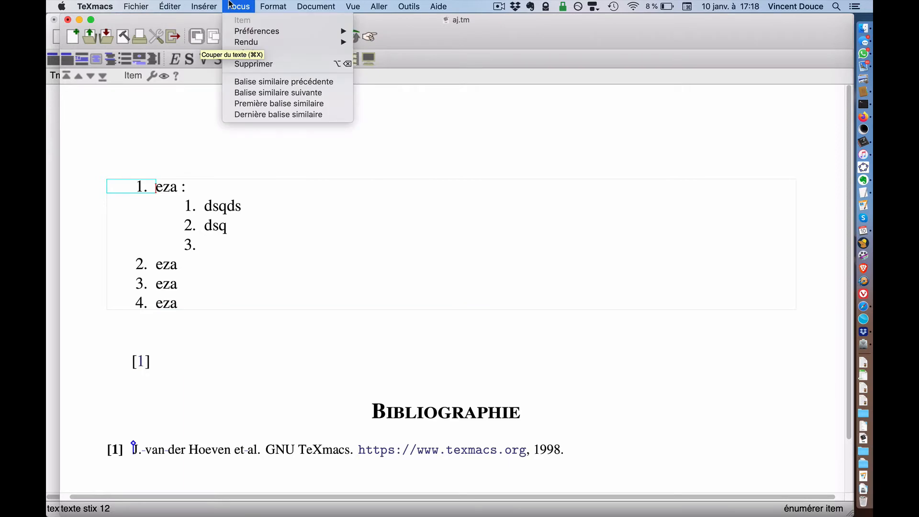
click(230, 4)
key(Left)
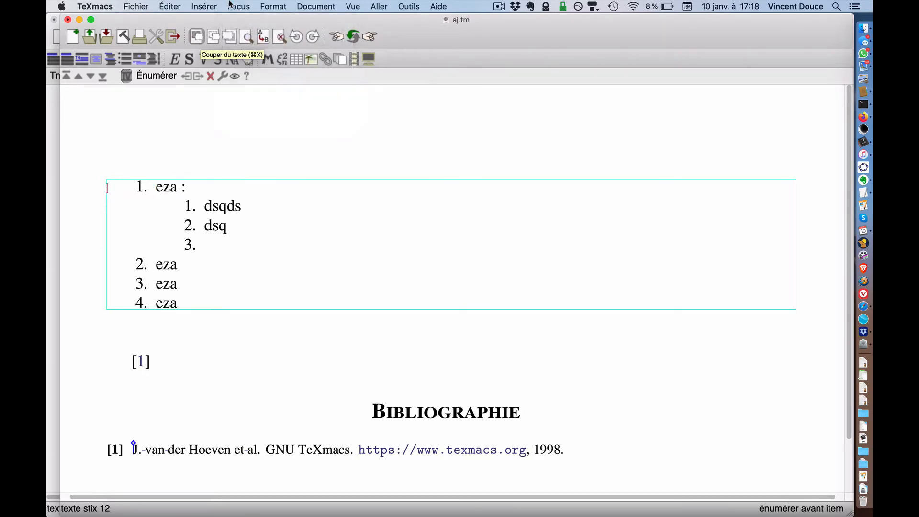
click(230, 4)
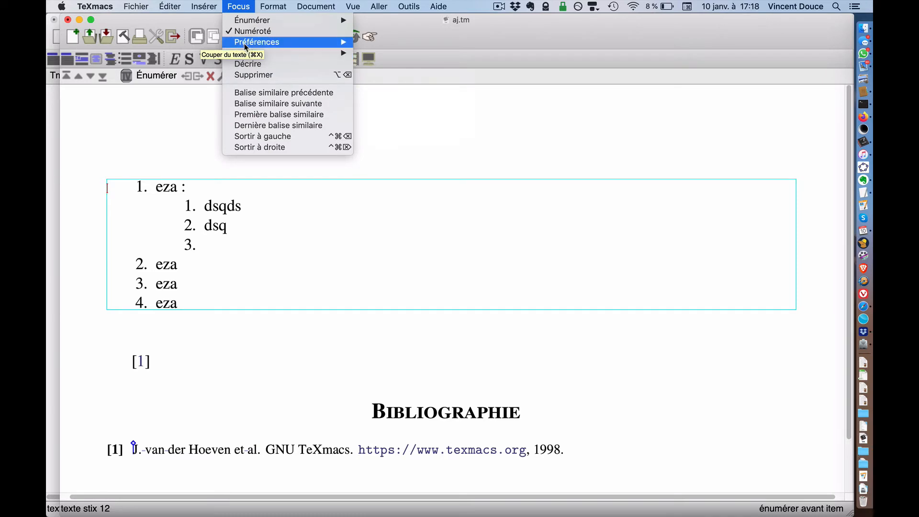
mouse_move(245, 46)
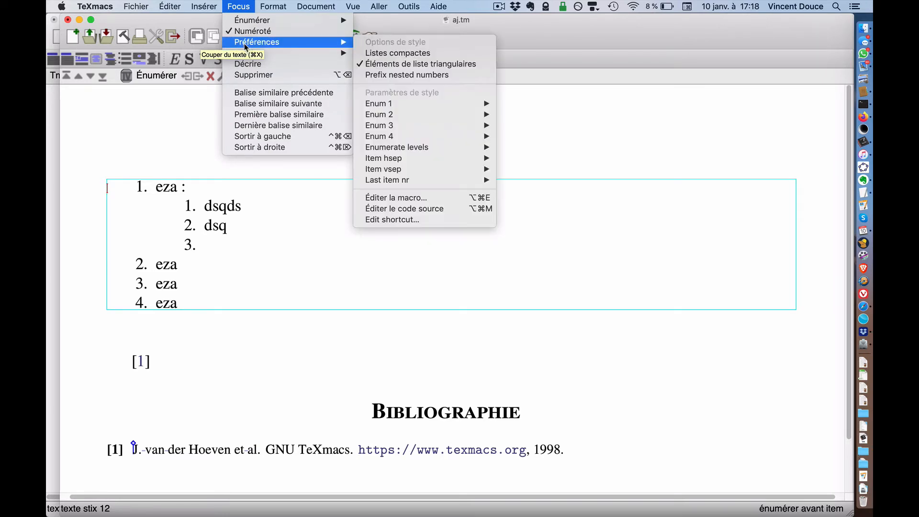
mouse_move(452, 147)
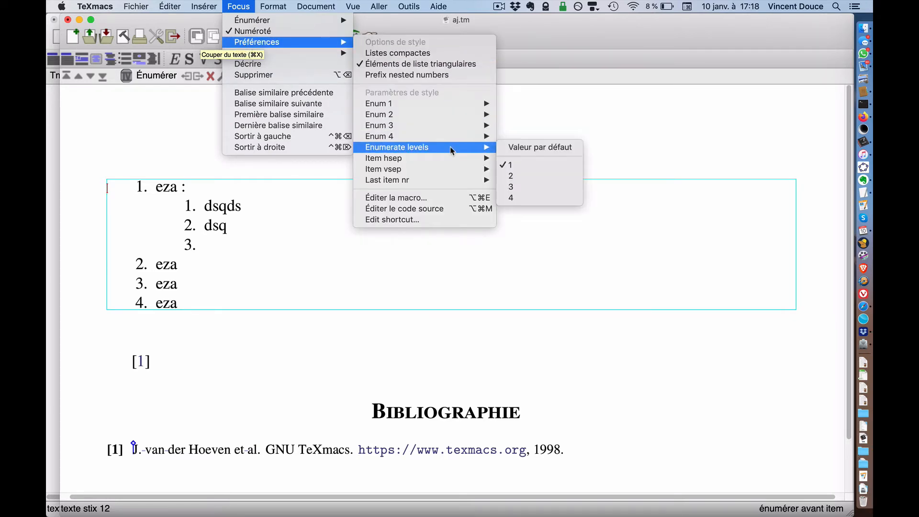
click(518, 194)
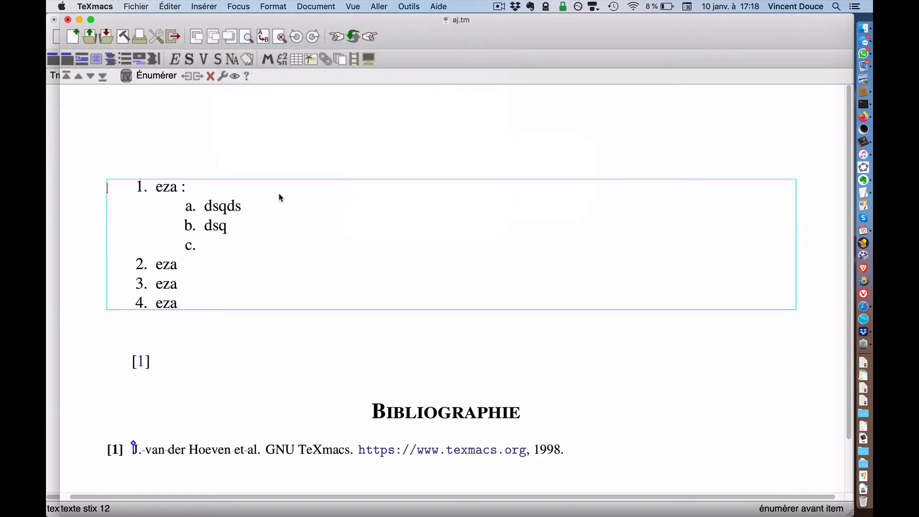
Fill the empty sub-item with "klm :" and nest three deeper numbered lists containing "klmk :", "klmklmk :" and an empty item
click(221, 243)
text(klm :)
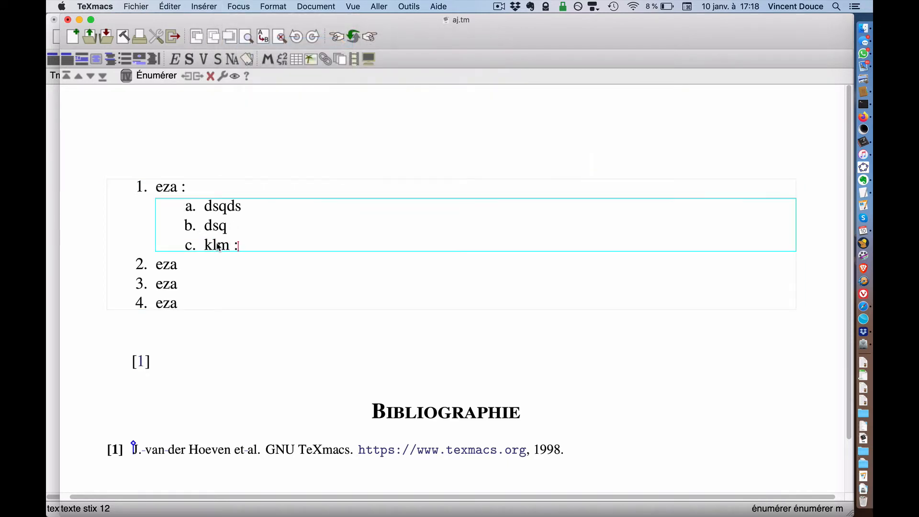
key(super+e)
text(klmk :)
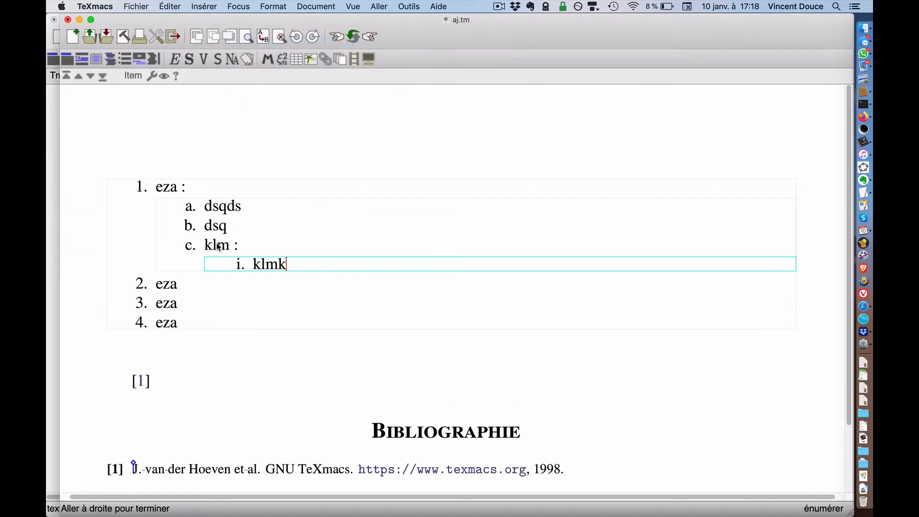
key(super+e)
text(klmklmk :)
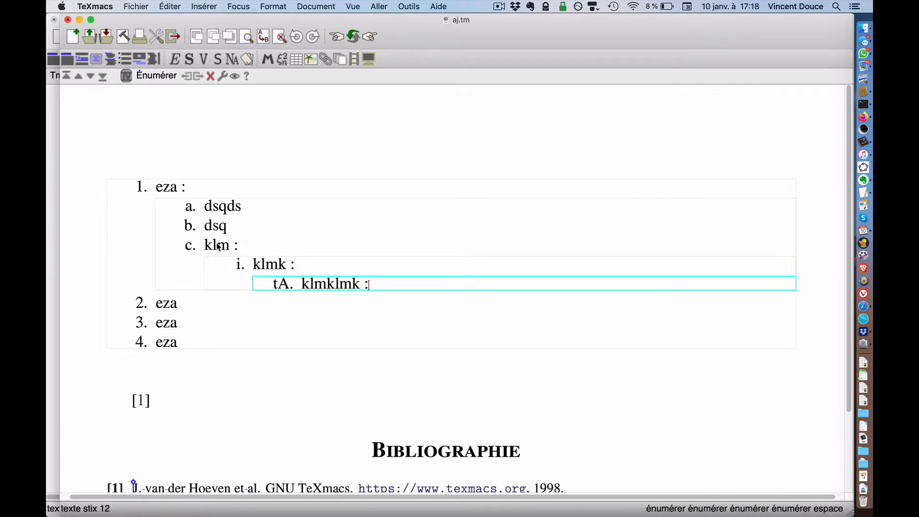
key(super+e)
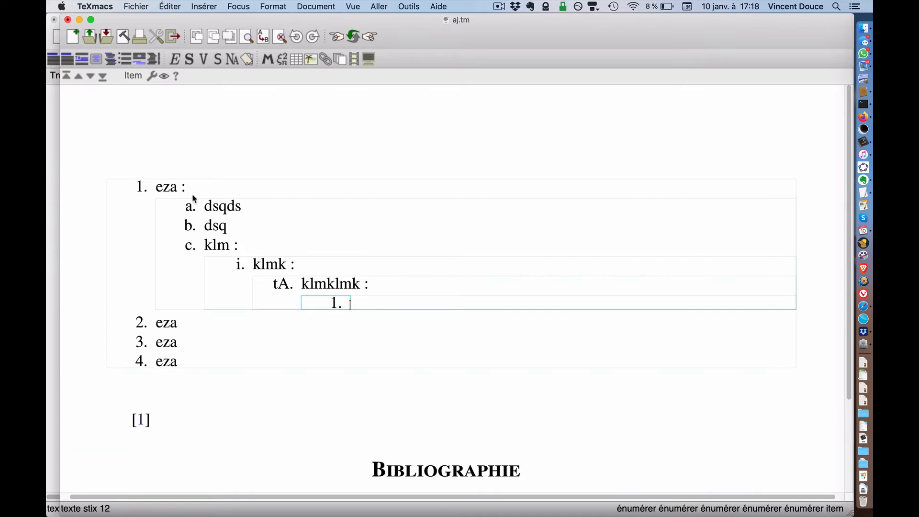
Enable the "Prefix nested numbers" style option for the outer numbered list
click(111, 187)
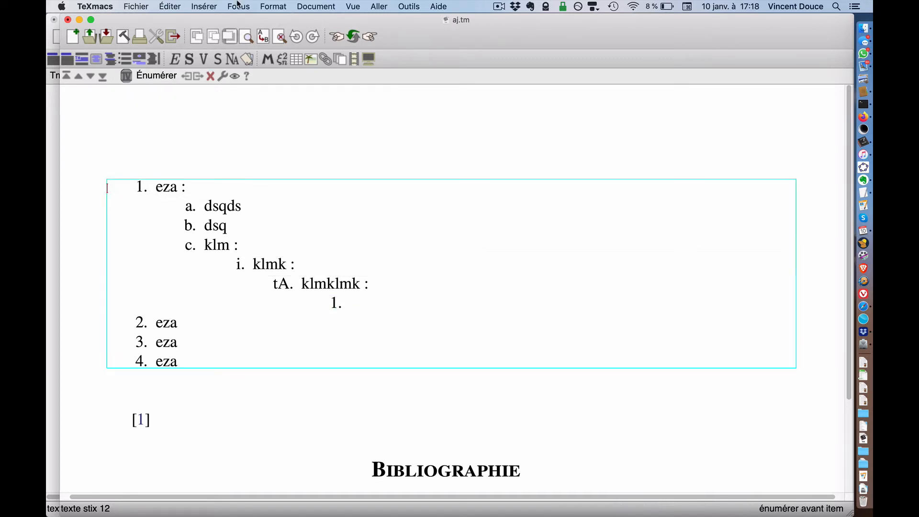
click(238, 6)
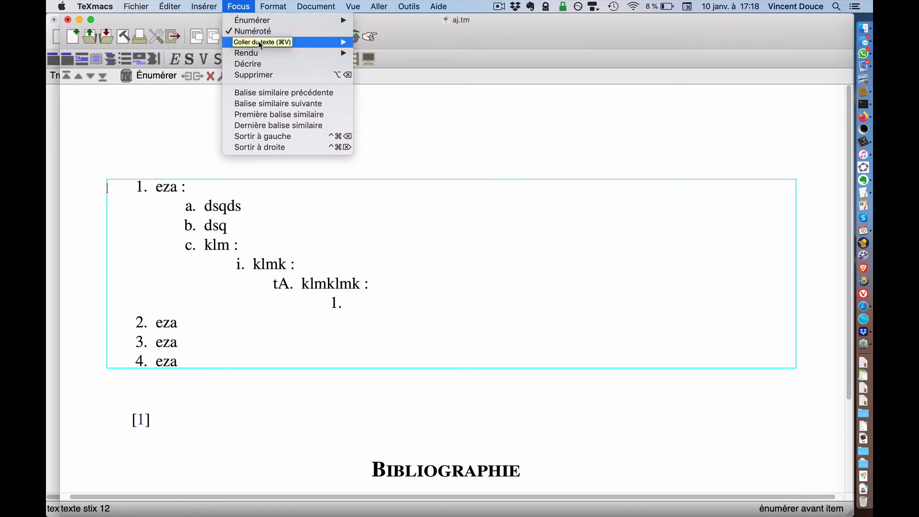
mouse_move(259, 44)
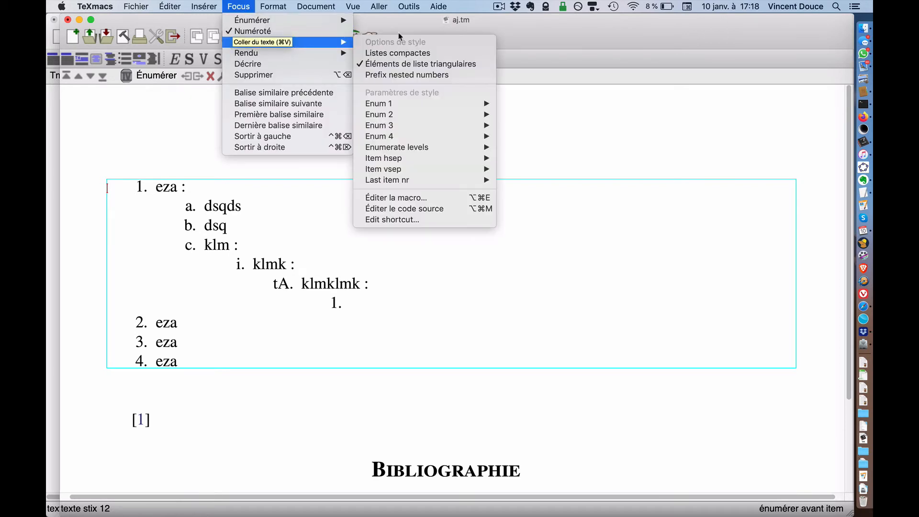
click(449, 75)
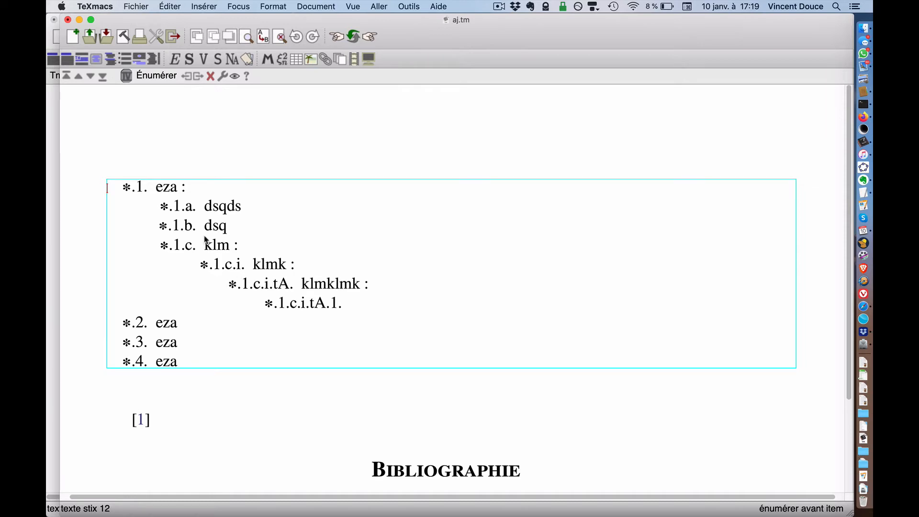
Re-enable the "Listes compactes" style option for the outer numbered list
click(239, 6)
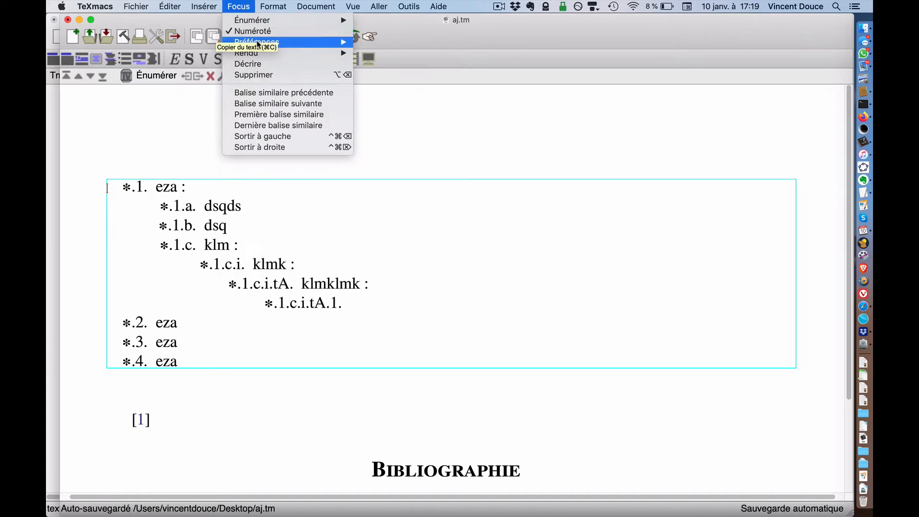
mouse_move(356, 42)
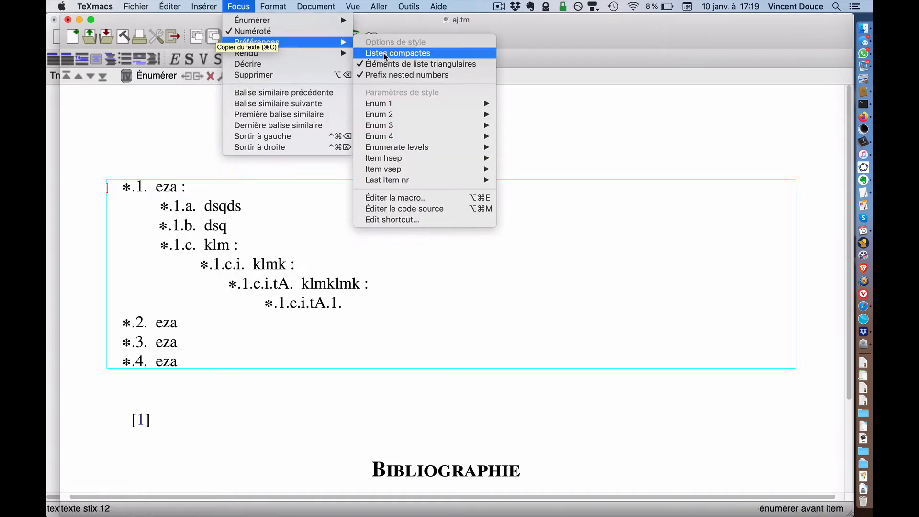
click(385, 52)
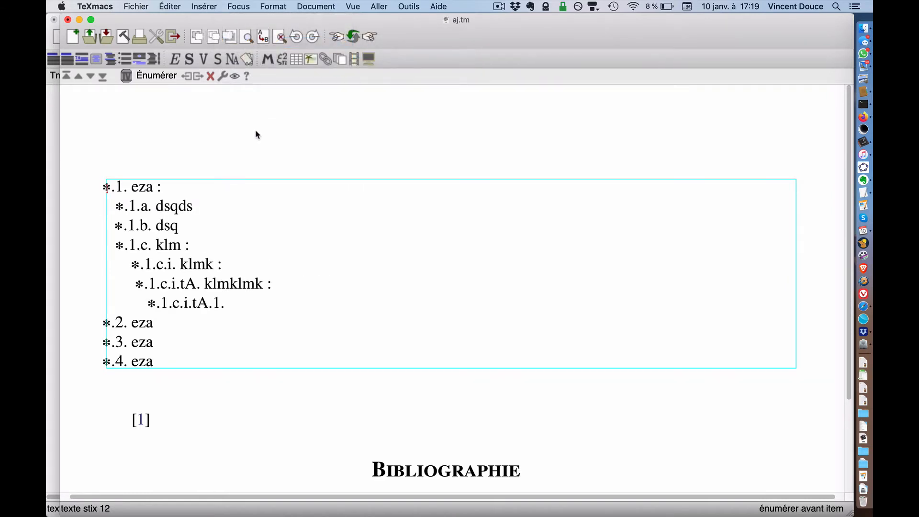
Turn off the "Prefix nested numbers" style option for the outer numbered list
click(273, 7)
mouse_move(238, 6)
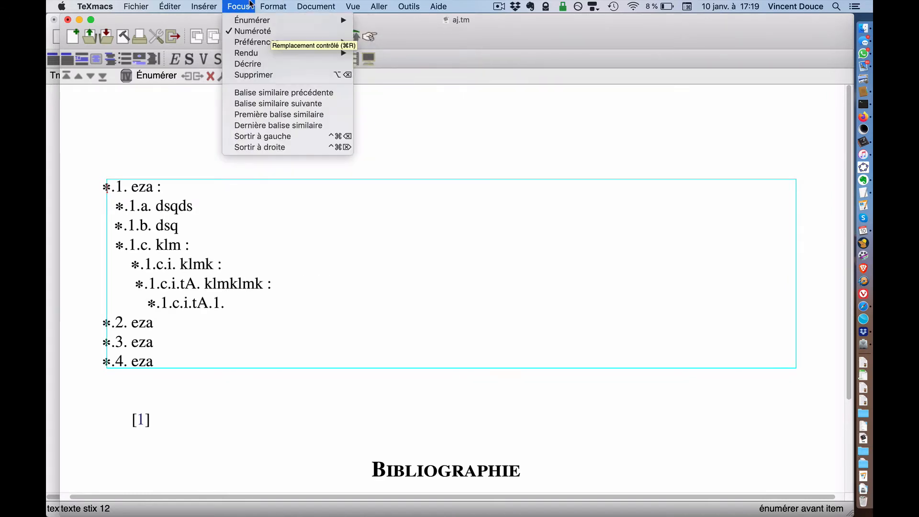
mouse_move(266, 46)
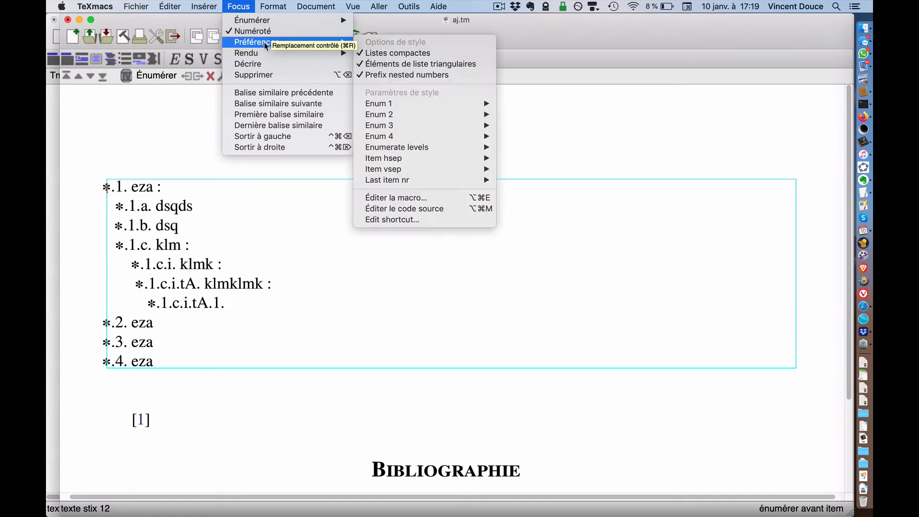
click(377, 75)
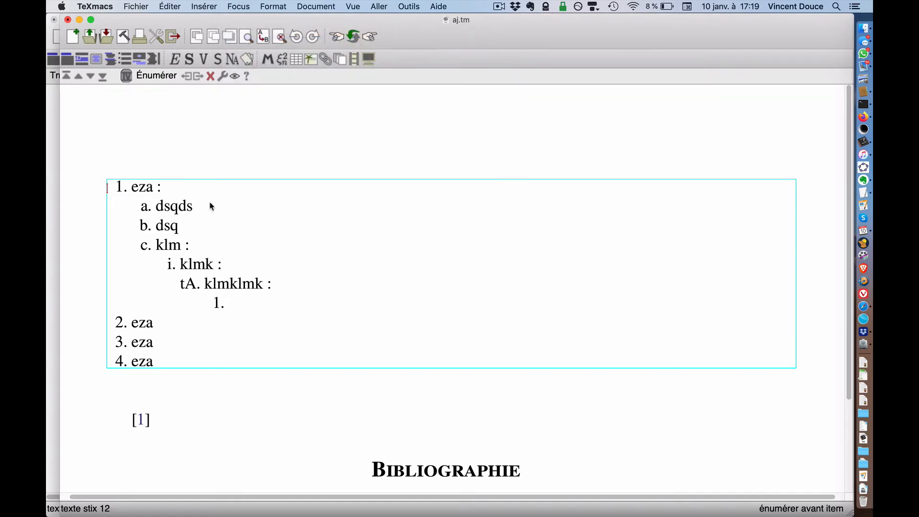
Insert a label named "niveau1" at the start of the first outer item, "eza :"
click(202, 208)
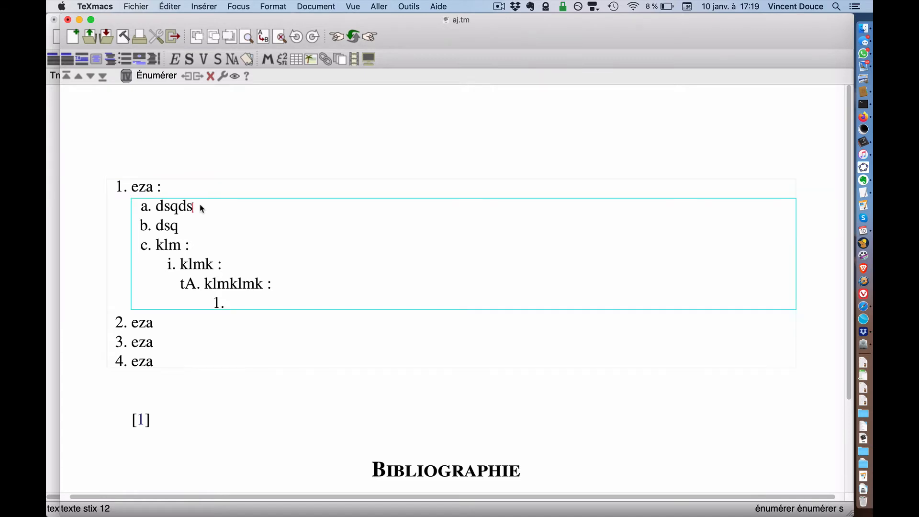
click(134, 189)
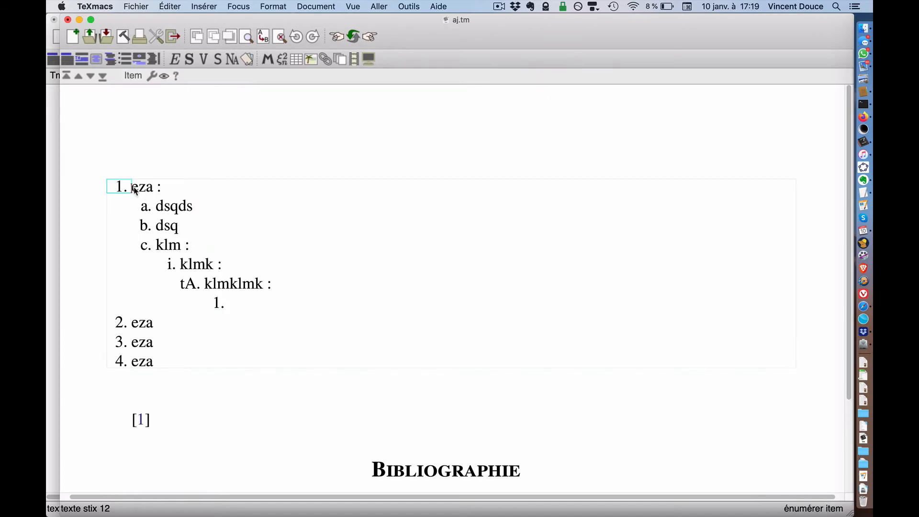
key(Left)
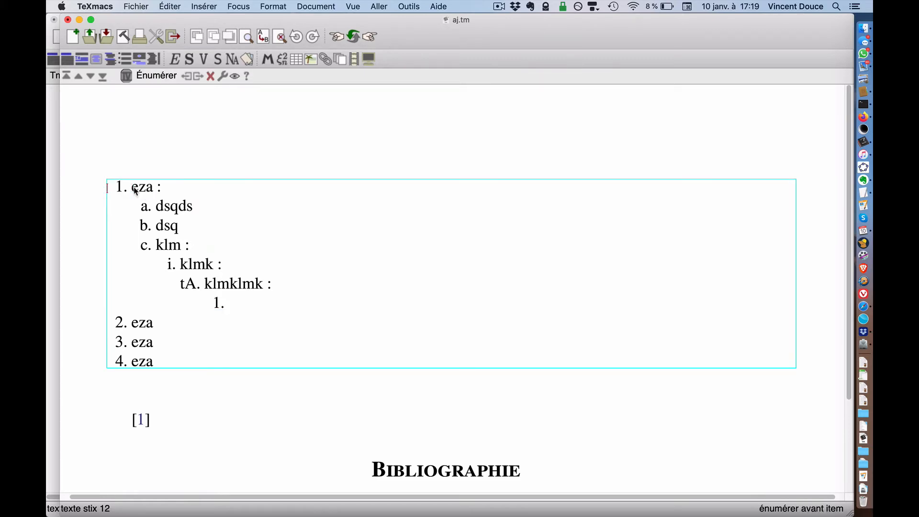
key(Right)
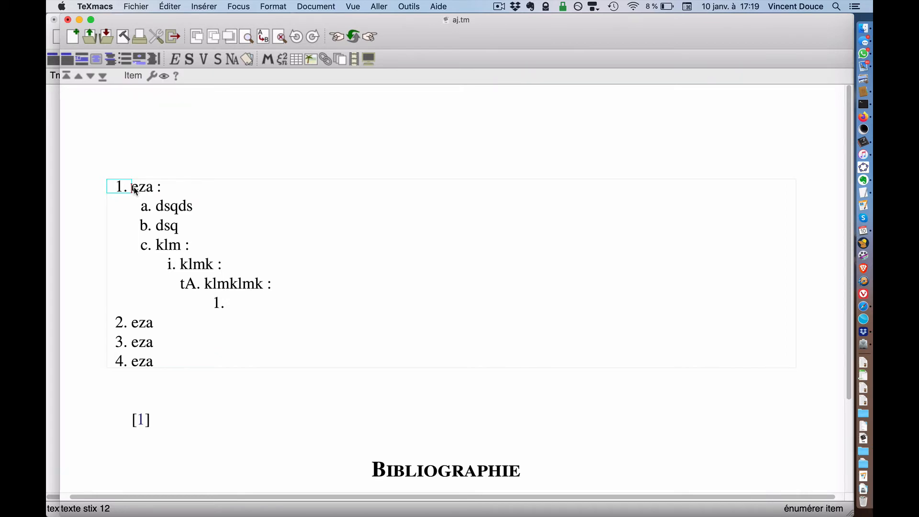
key(backslash)
text(label)
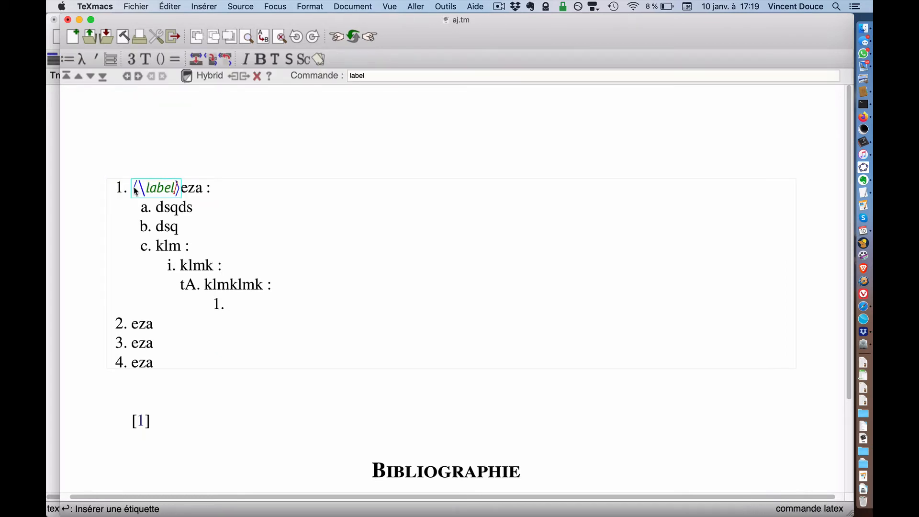
key(Return)
text(niveau1)
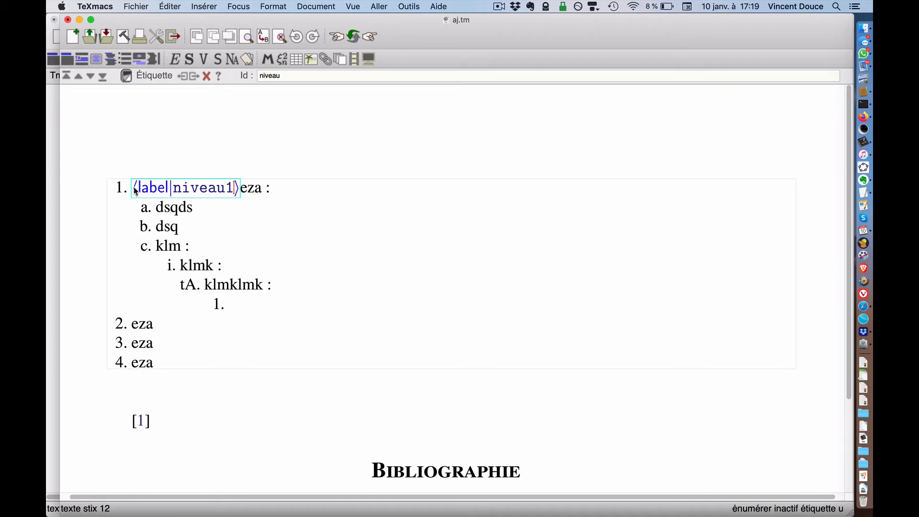
key(Return)
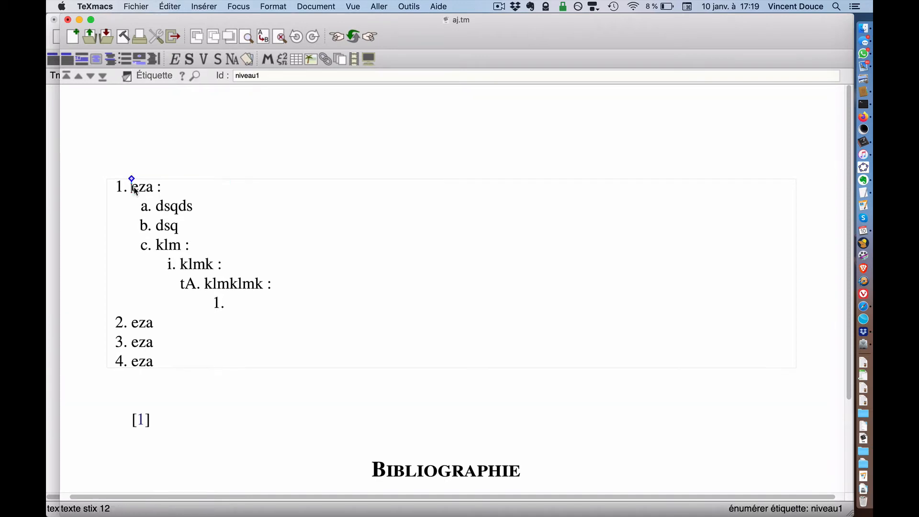
Insert a label named "niveau2" at the start of sub-item c, "klm :"
key(Right)
key(Down)
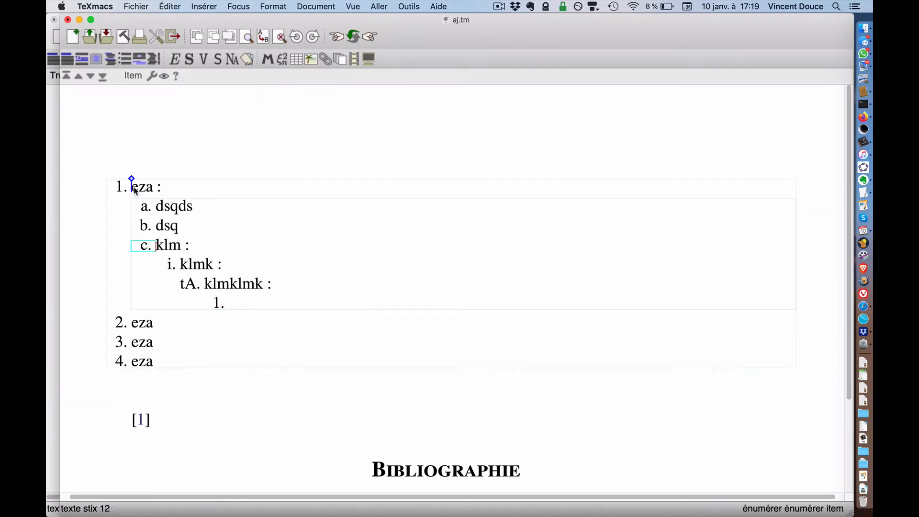
text(\label⟩)
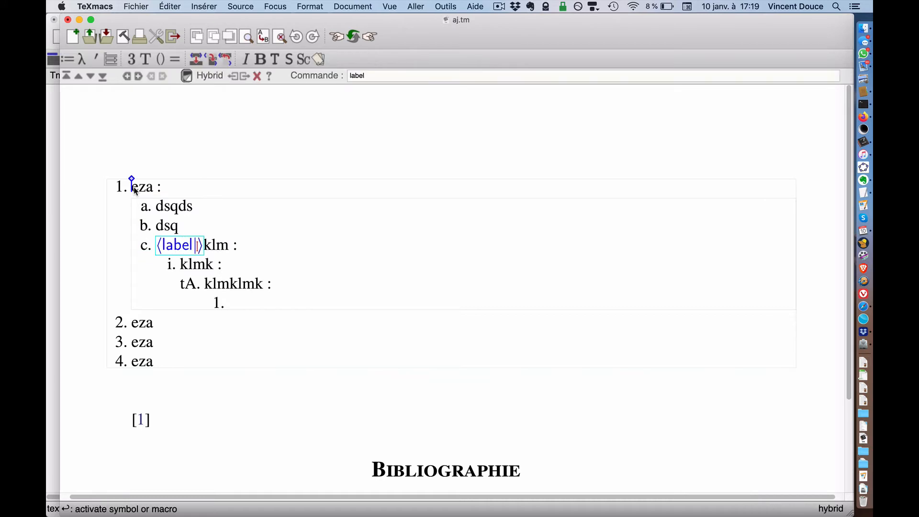
key(Return)
text(niveau1)
key(Return)
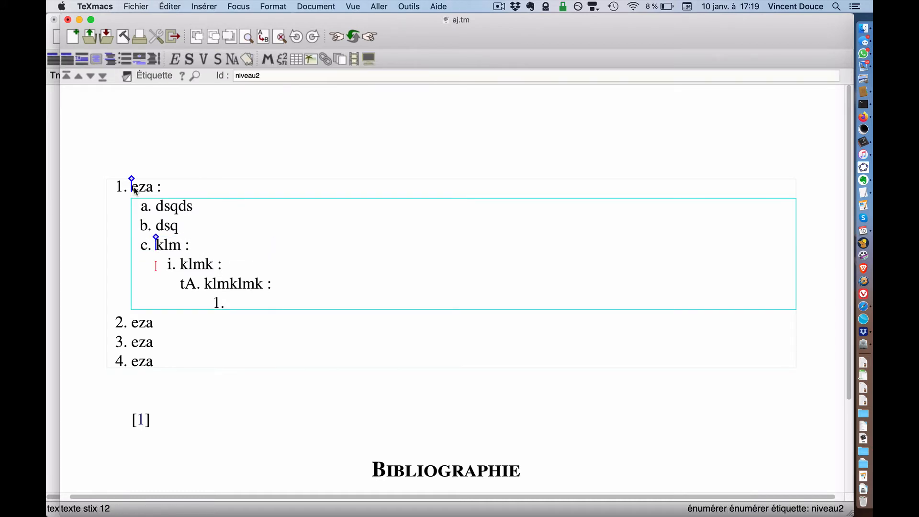
Insert a label named "niveau3" at the start of the third-level item "klmk :"
key(Down)
key(Right)
text(\)
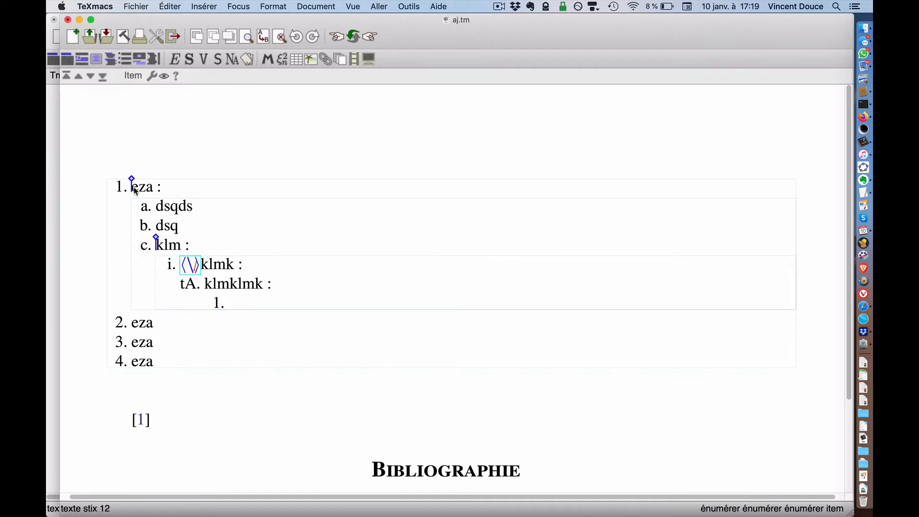
text(label)
key(Return)
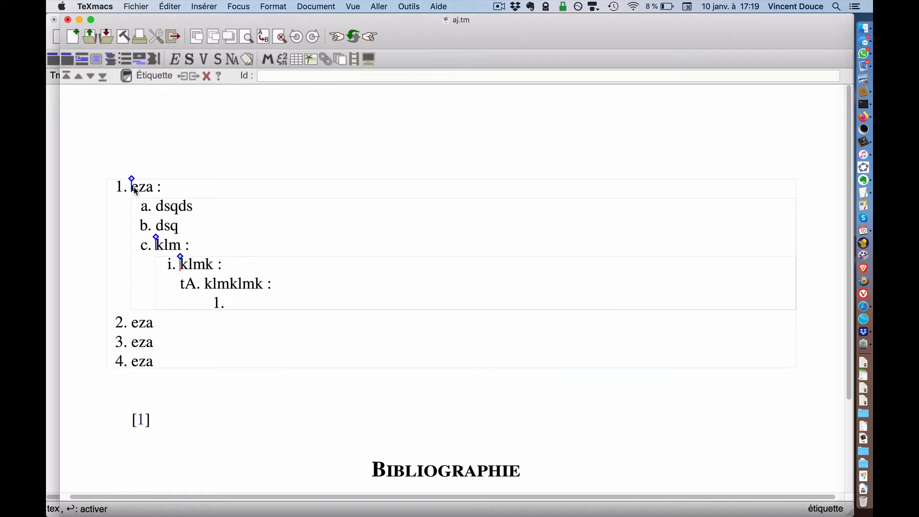
text(niveau1)
key(super+z)
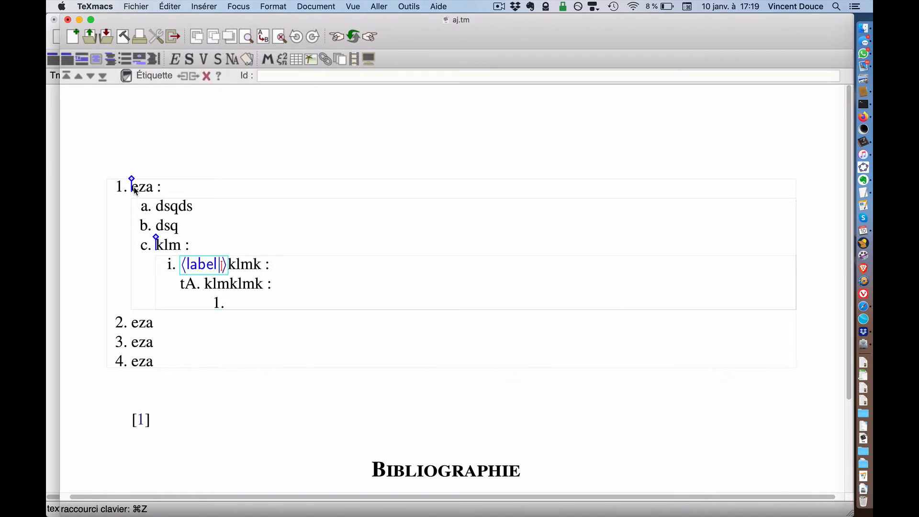
text(niveau1)
key(BackSpace)
text(3)
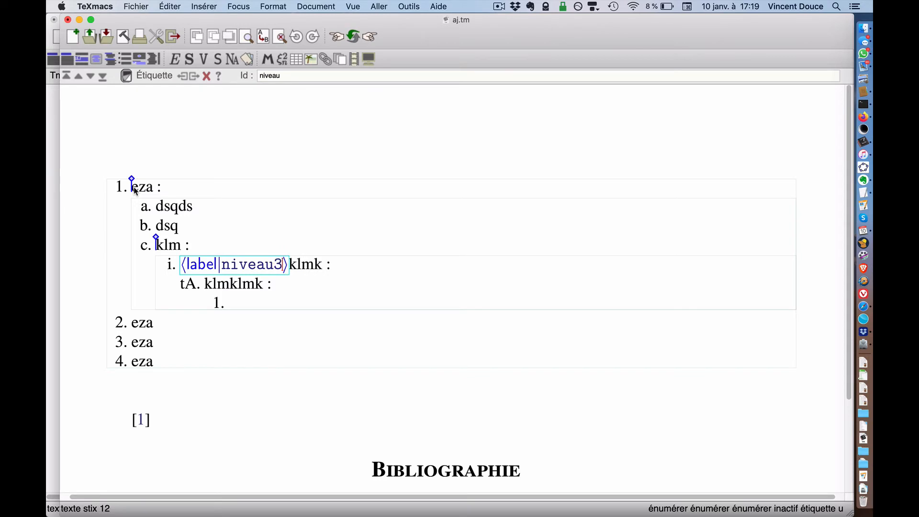
key(Return)
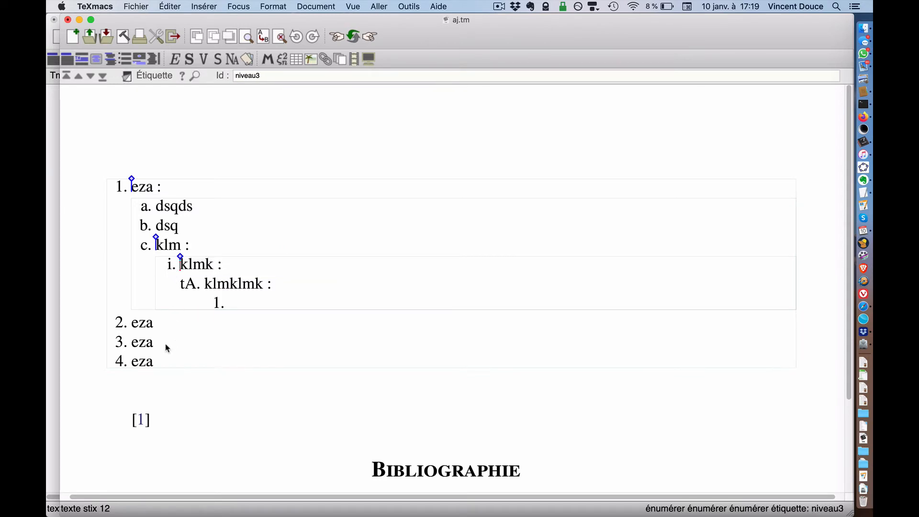
Replace "klmk" in third-level item i with "oooo" and make the word bold
click(167, 347)
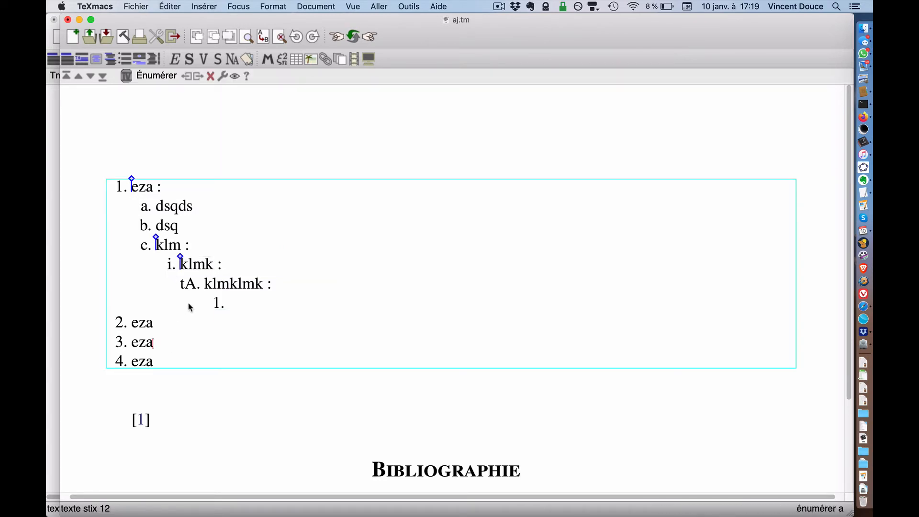
click(207, 265)
double_click(207, 264)
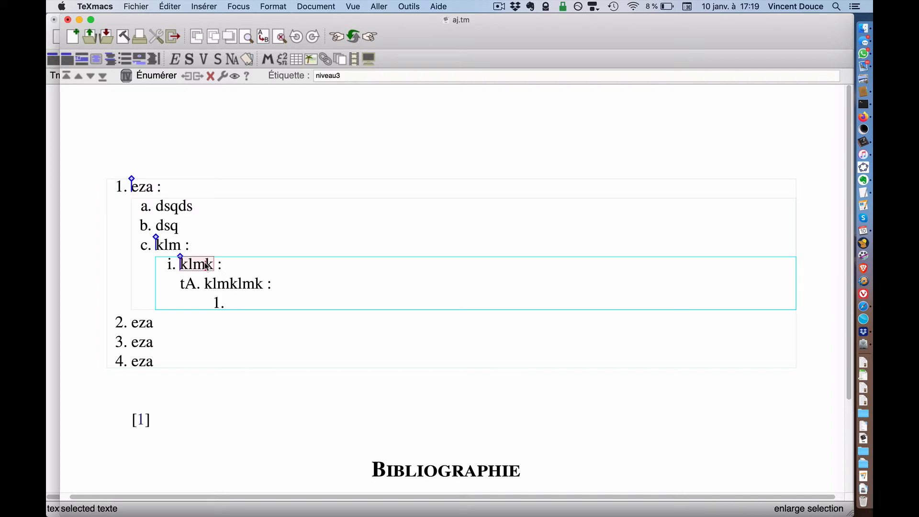
text(oooo)
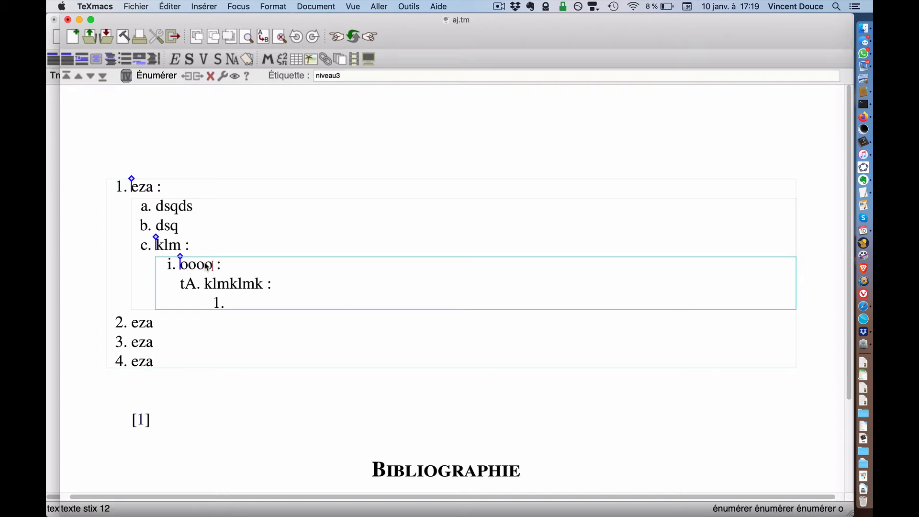
key(shift+Left)
key(shift+Left)
key(shift+Left)
key(shift+Left)
key(super+b)
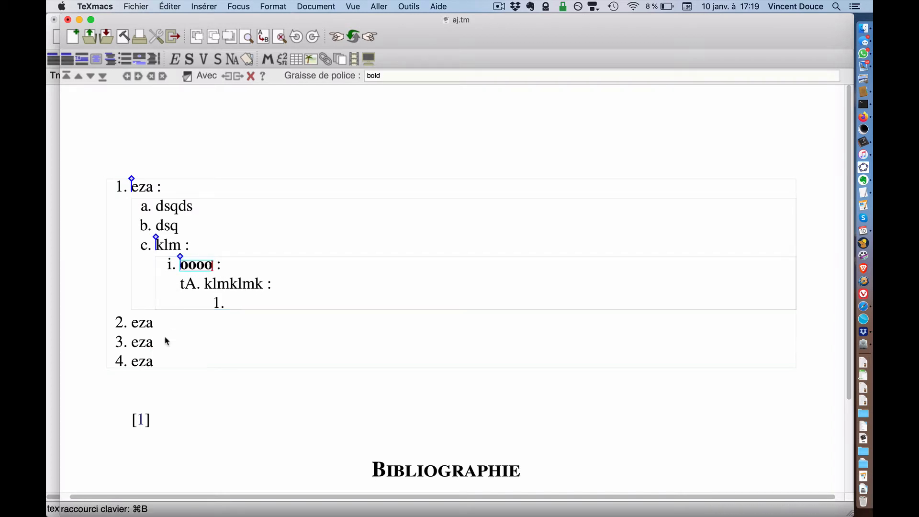
Add the line "voir :" inside outer item 3 and put an empty line above it
click(165, 343)
key(Return)
text(voir :)
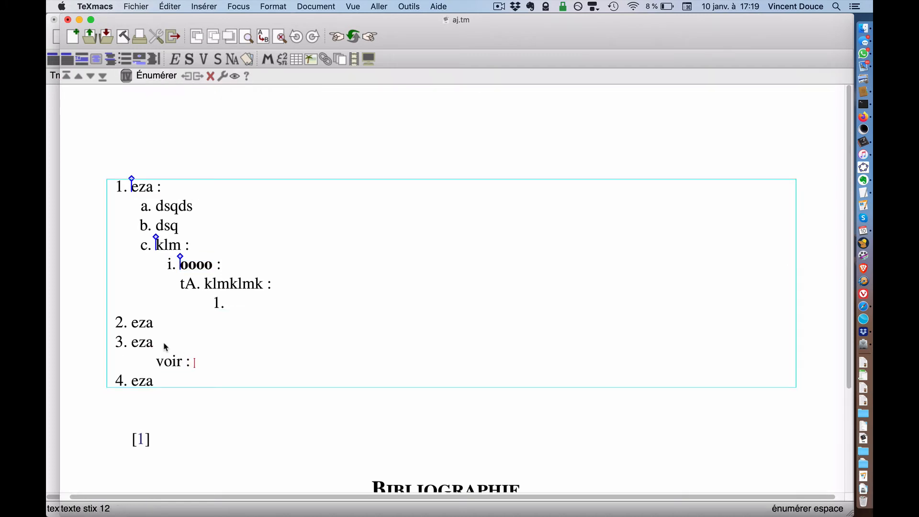
click(165, 346)
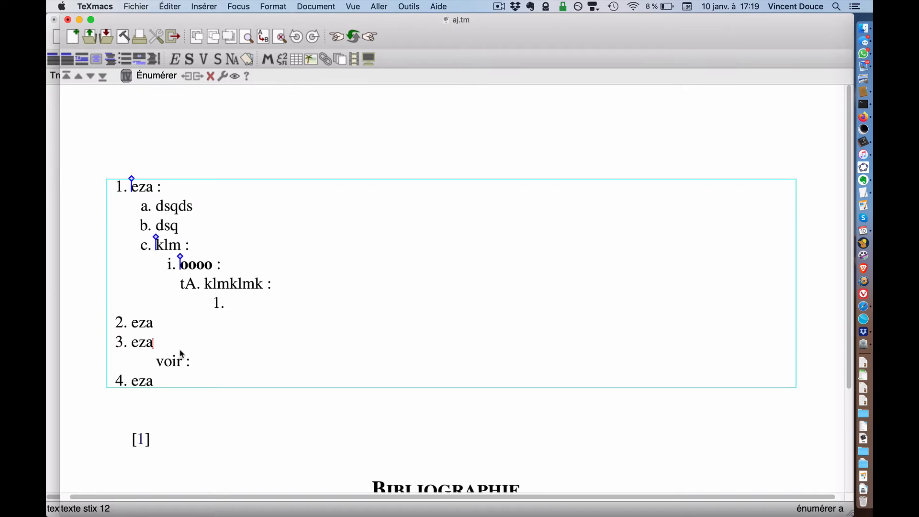
key(shift+Return)
Insert a cross-reference to the label "niveau1" after "voir :"
click(190, 380)
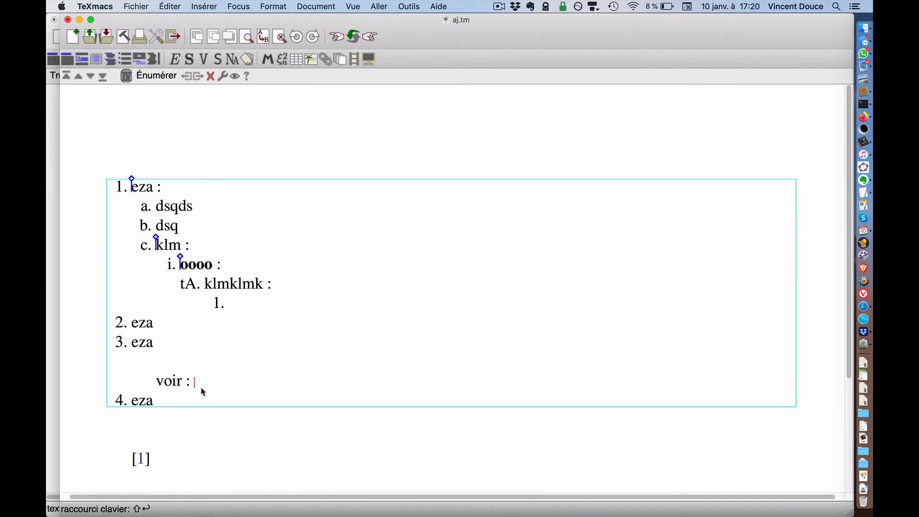
text(ef)
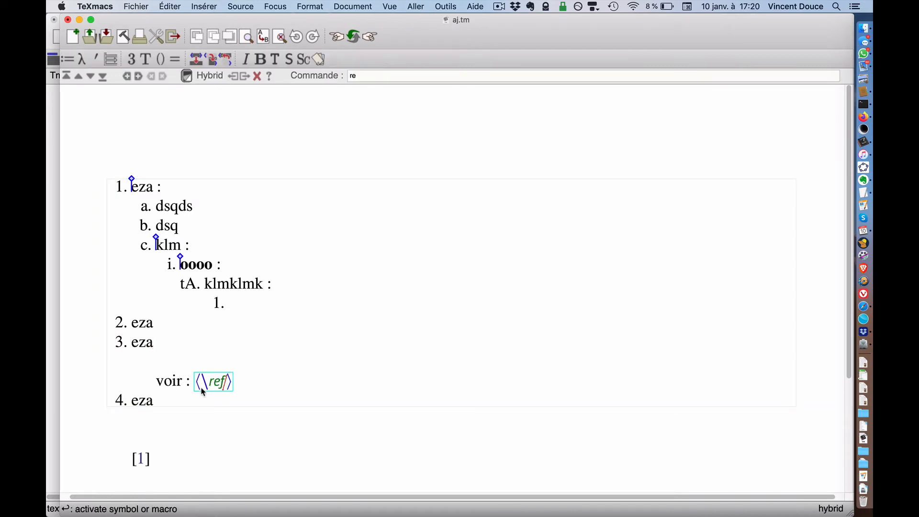
key(Return)
text(oooo)
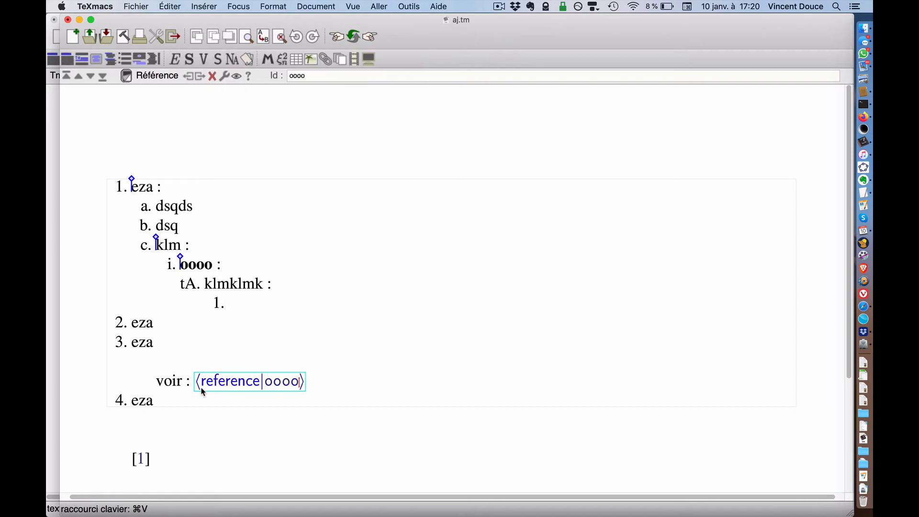
key(BackSpace)
key(BackSpace)
key(BackSpace)
key(BackSpace)
text(niveau1)
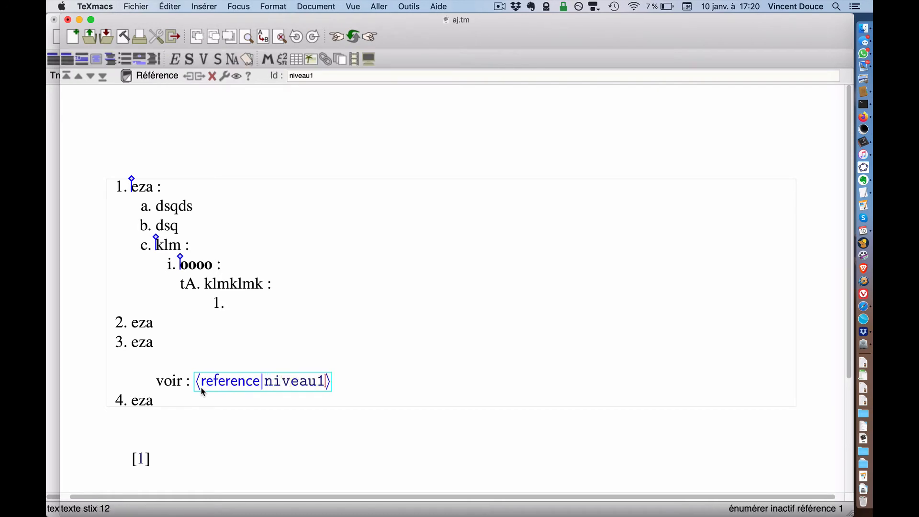
key(Return)
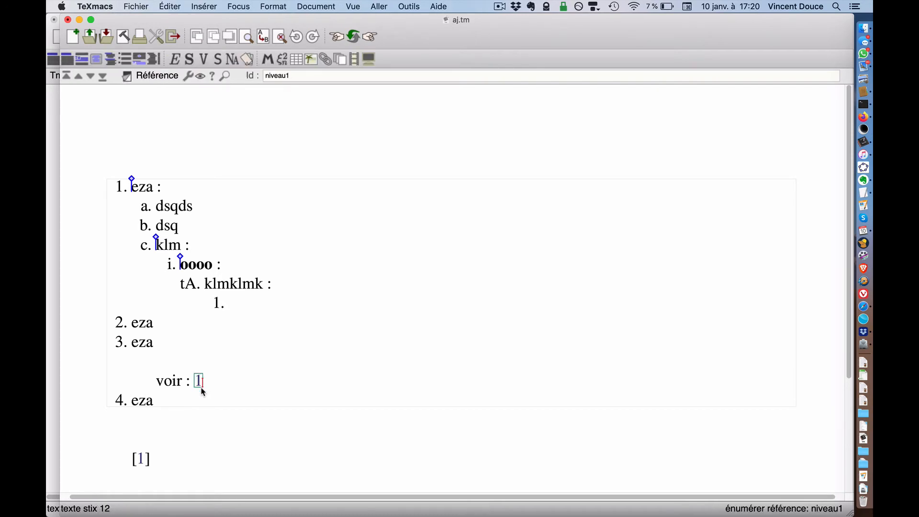
Extend the "voir :" line with a period, a cross-reference to "niveau2" and another period
text(.⟨\ref⟩)
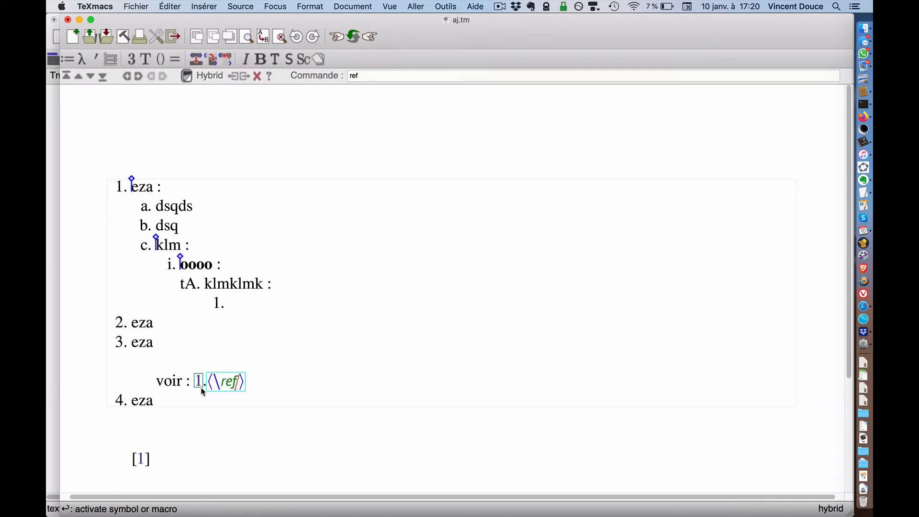
key(Return)
text(niveau1)
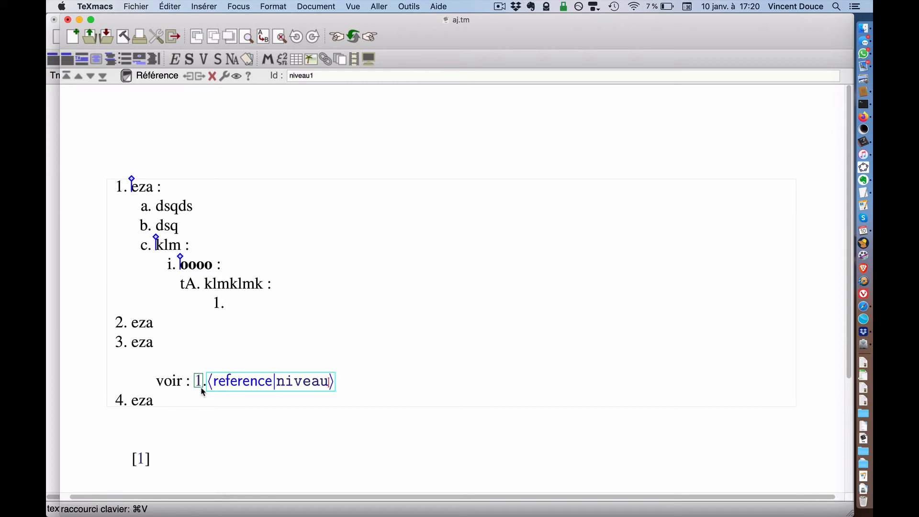
text(2)
key(Return)
text(.c.)
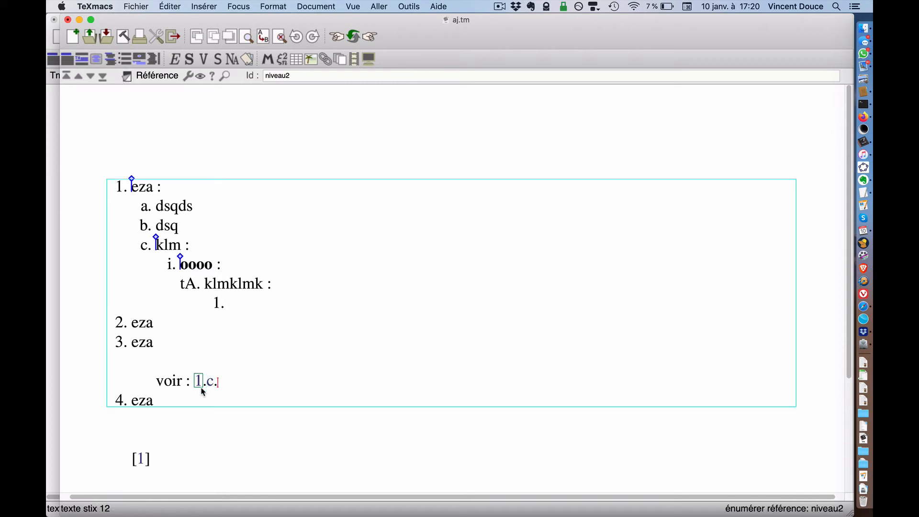
Complete the "voir :" line with a cross-reference to the label "niveau3"
text(ef)
key(Return)
text(niveau1)
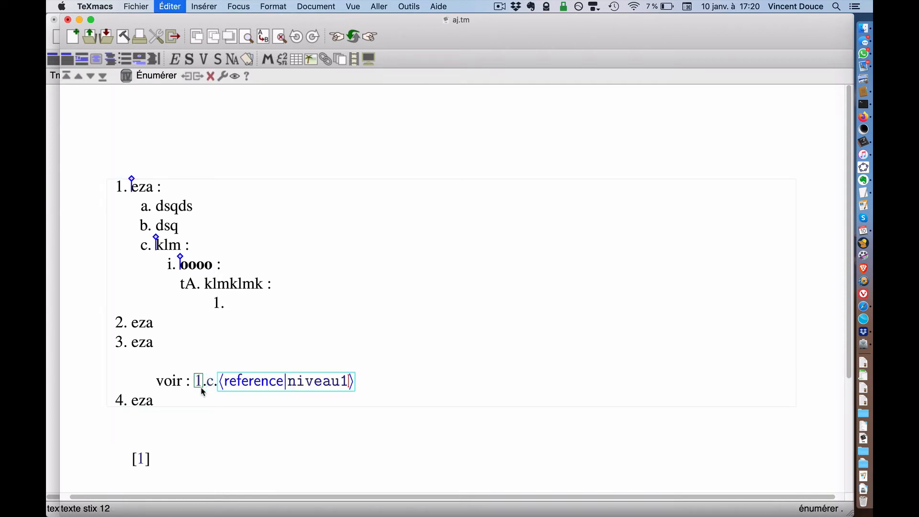
key(BackSpace)
text(3)
key(Return)
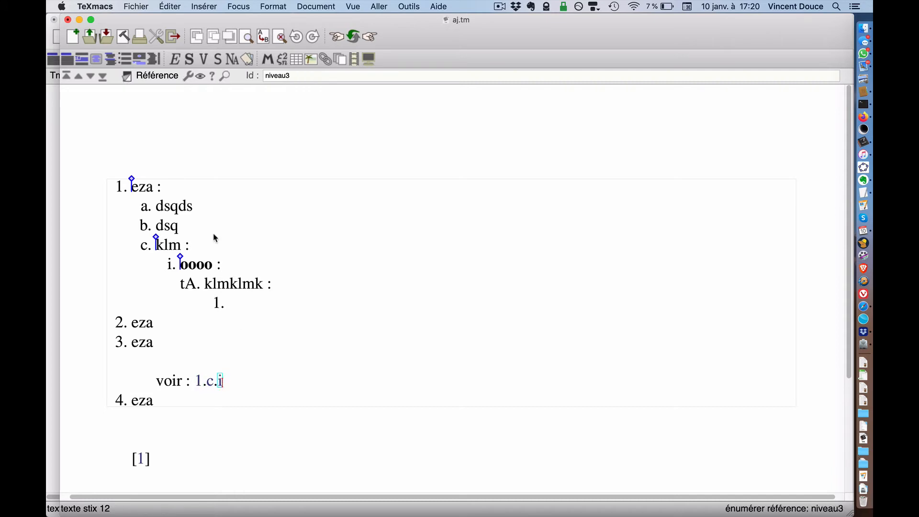
Insert one empty numbered item after the labelled item "eza :" and another before it
click(164, 191)
key(Return)
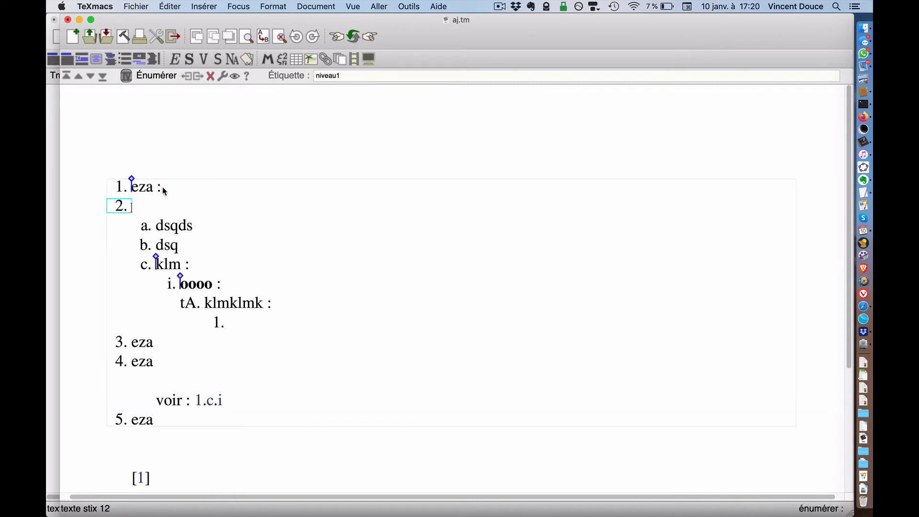
click(127, 190)
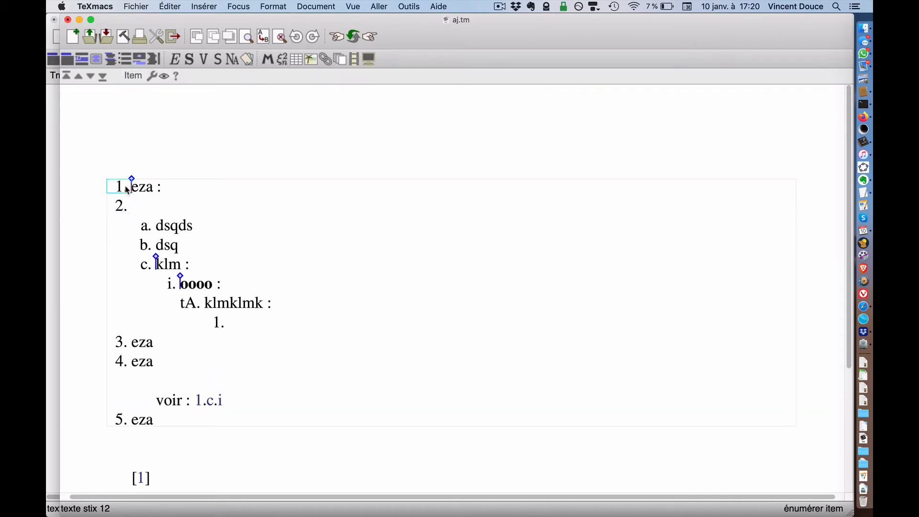
key(Return)
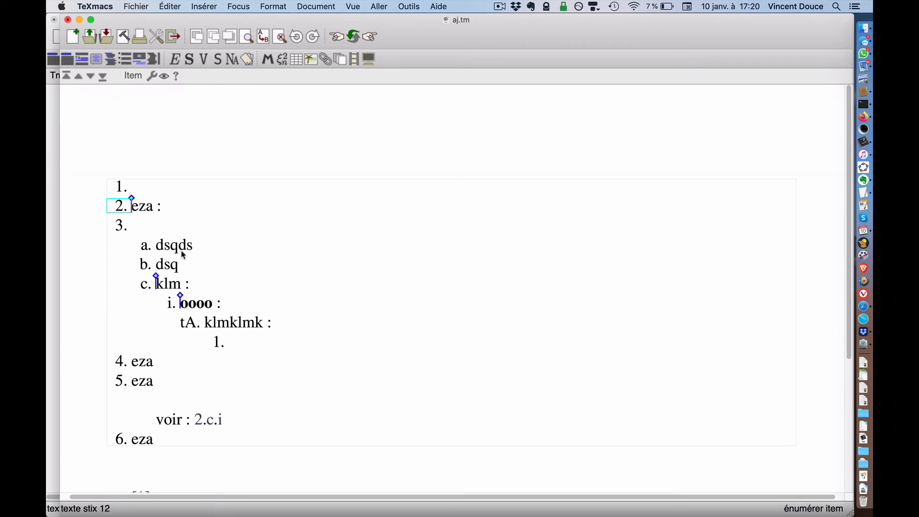
click(186, 269)
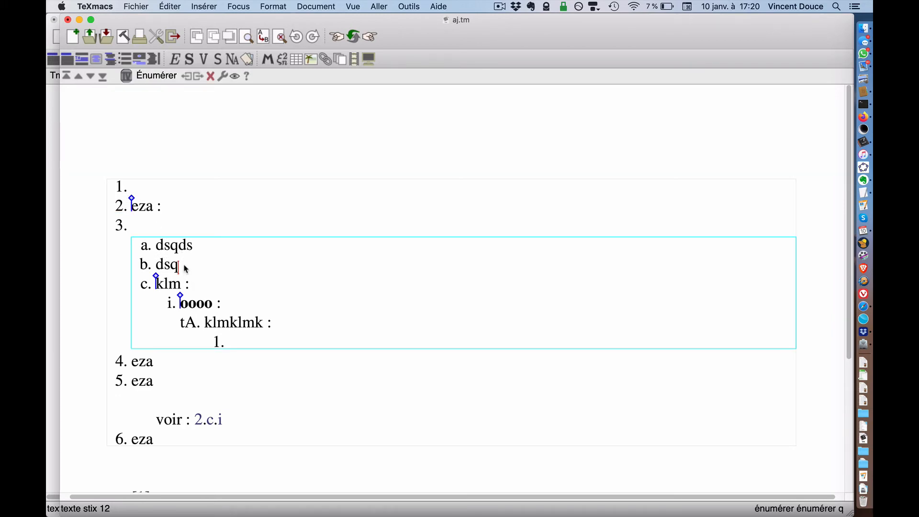
Insert an empty item after "dsq" in the second-level list and another before "oooo :" in the third-level list
key(Return)
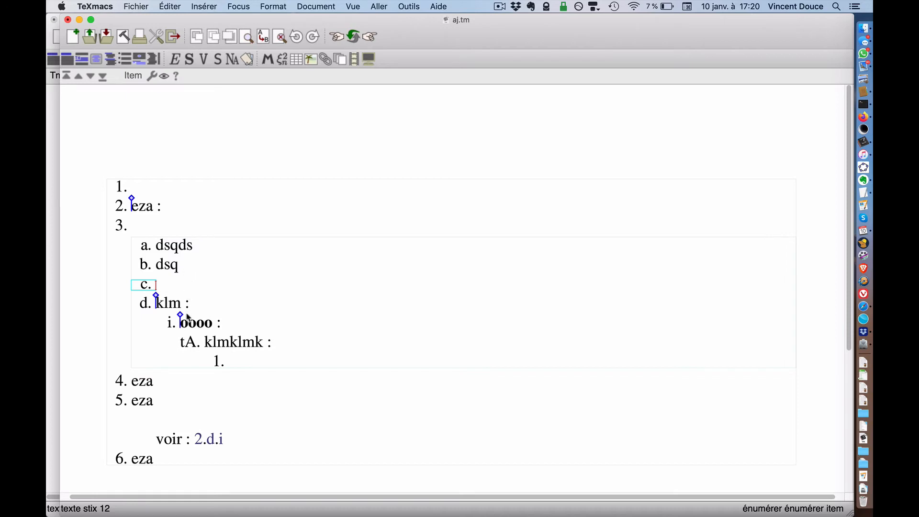
click(179, 327)
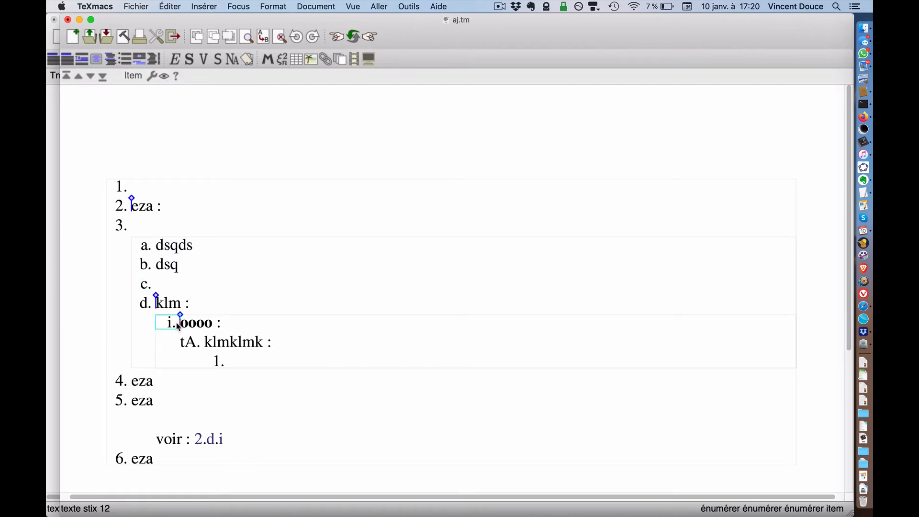
key(Return)
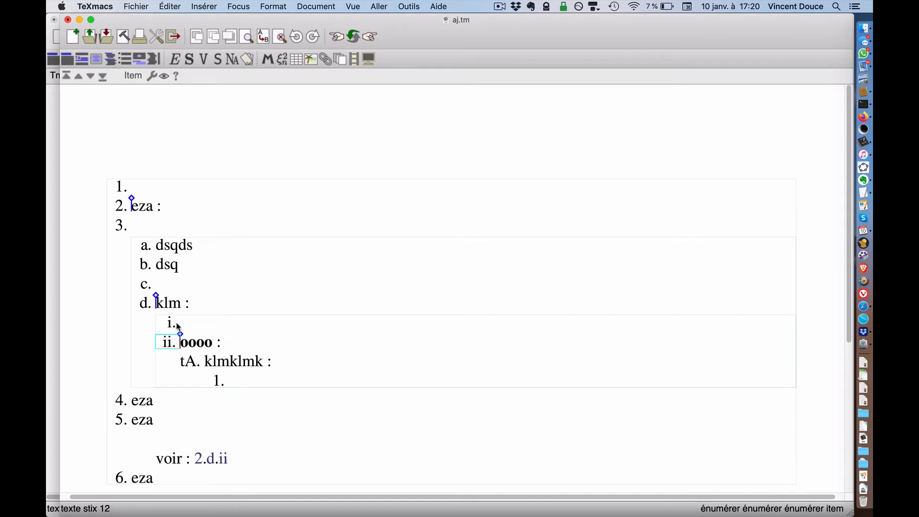
scroll(228, 354, down, 2)
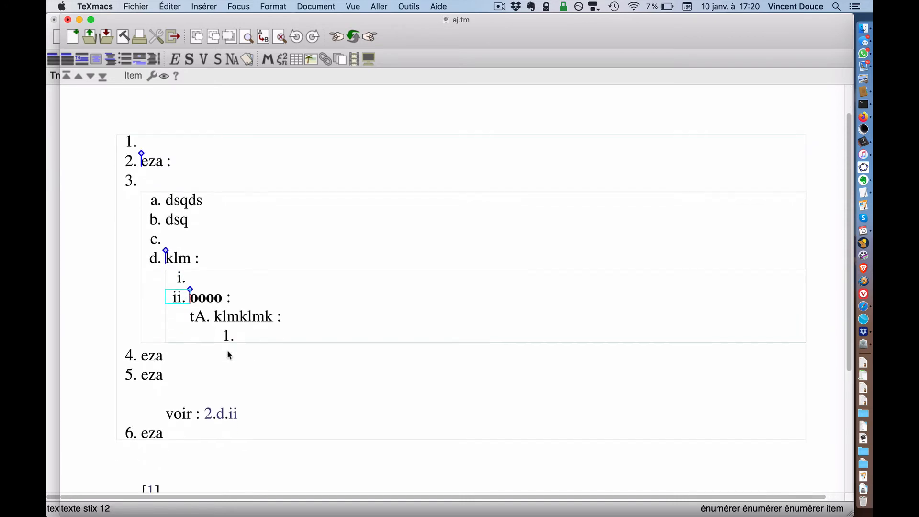
Edit the enum-4 macro of the numbered list, replacing the "t" prefix with the symbol "∘", and apply it
click(196, 318)
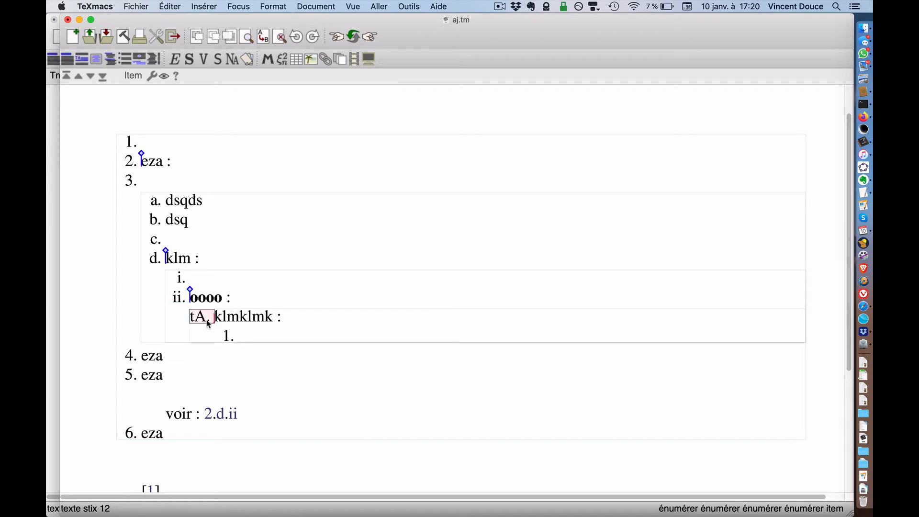
click(240, 301)
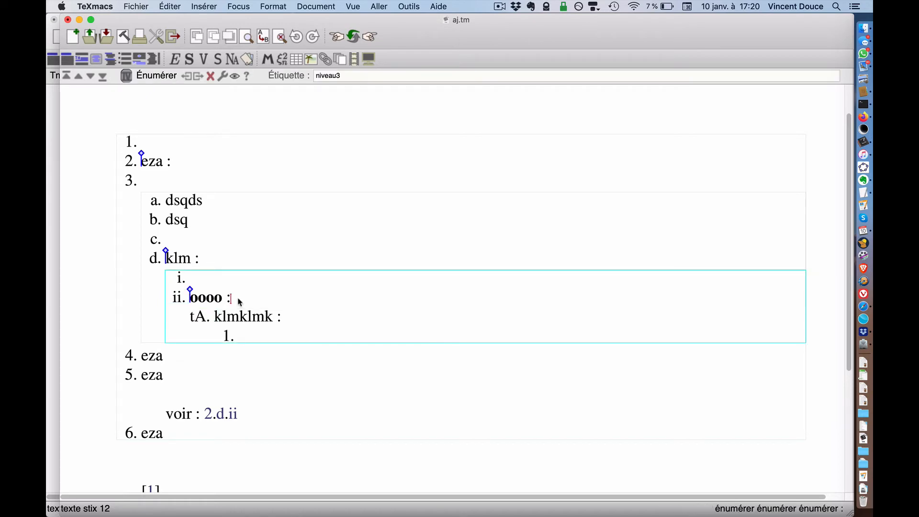
click(120, 142)
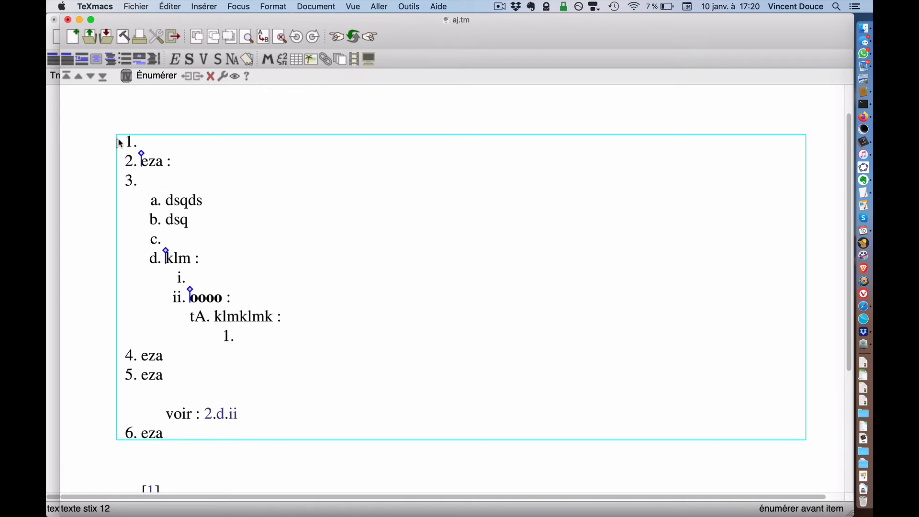
click(238, 7)
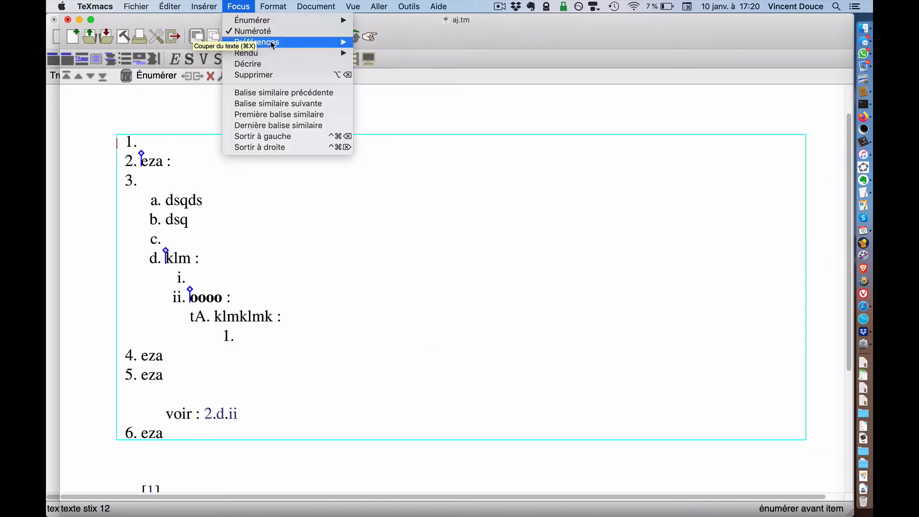
mouse_move(273, 45)
mouse_move(433, 144)
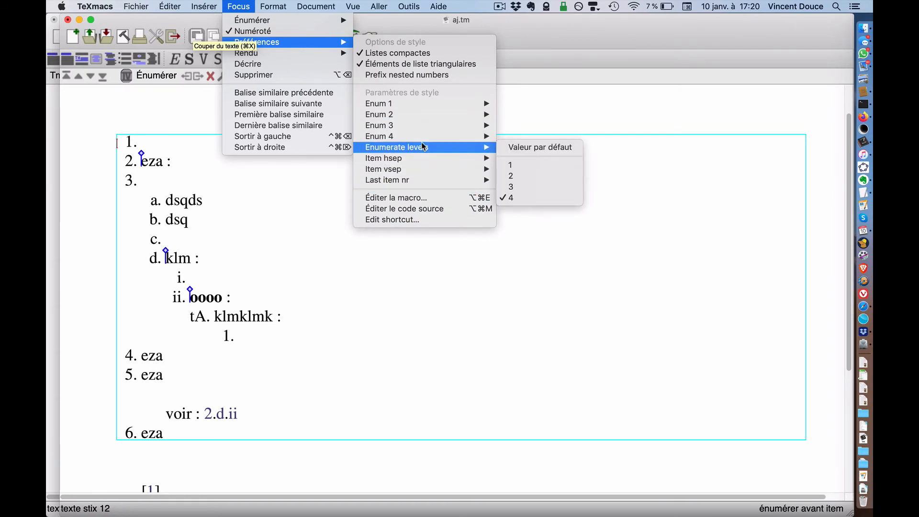
mouse_move(433, 136)
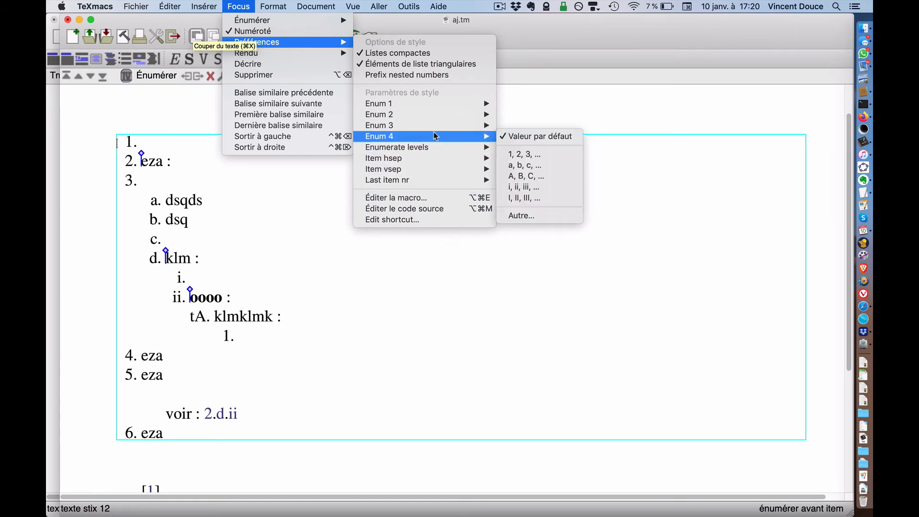
click(529, 214)
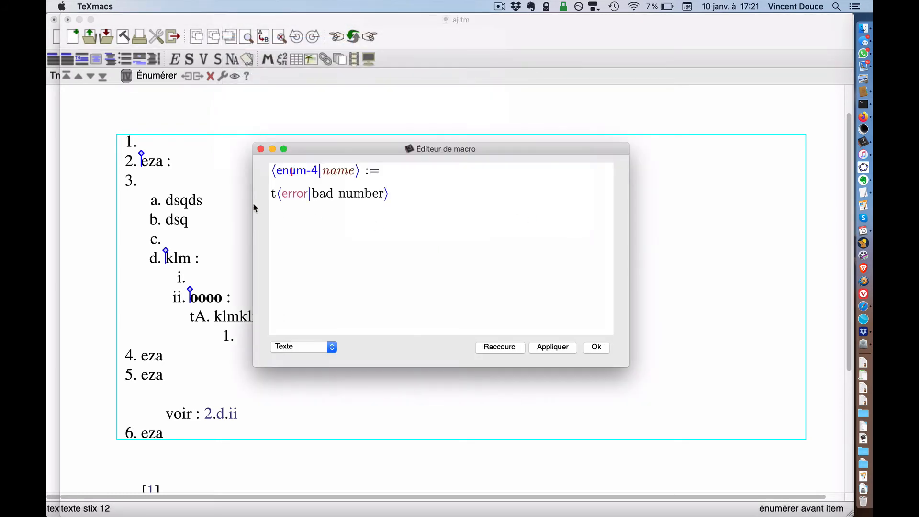
key(BackSpace)
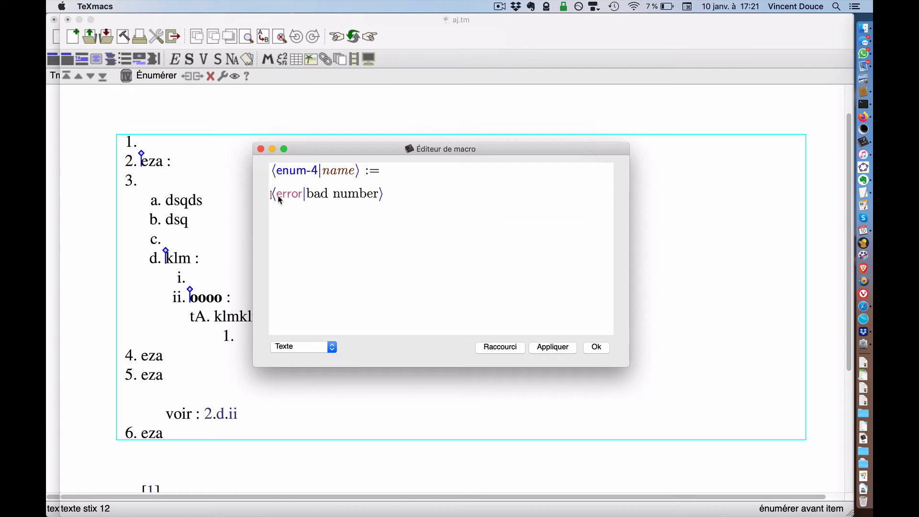
text(o)
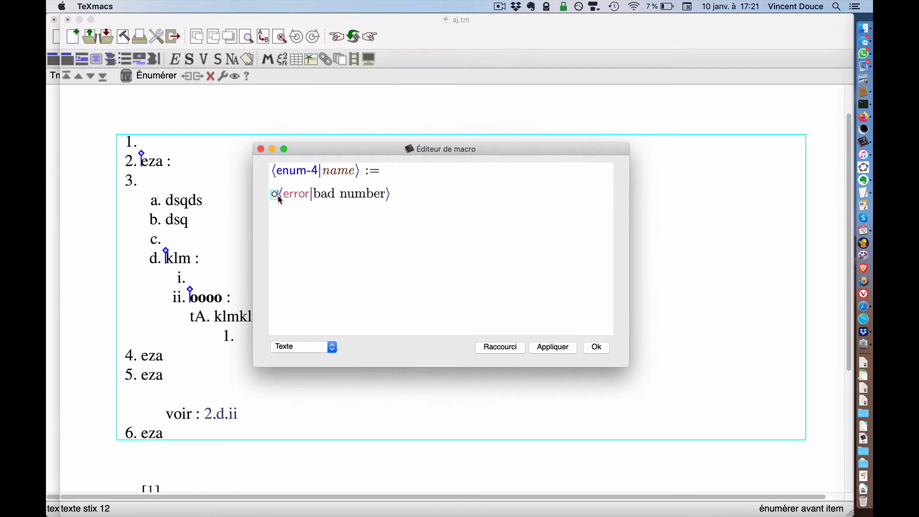
click(560, 349)
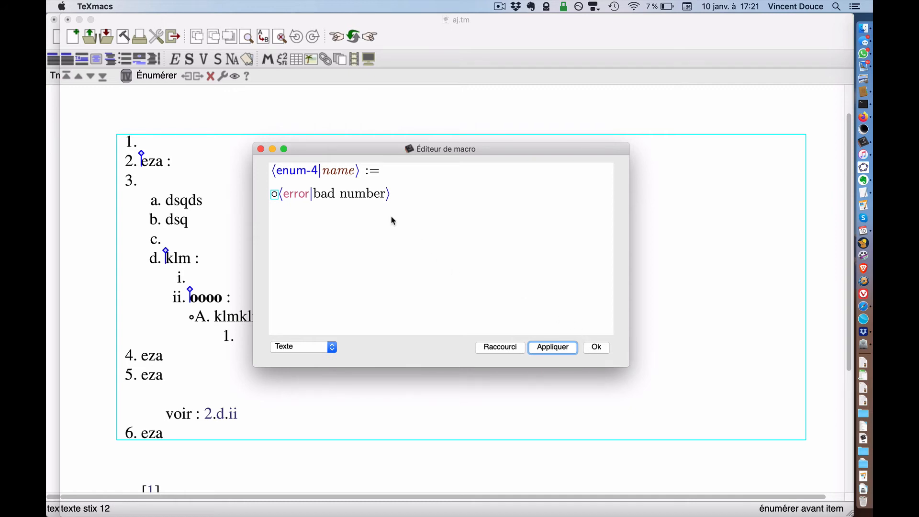
Retarget the macro definition to enum-3 with the prefix "∞", apply it and close the macro editor
click(315, 171)
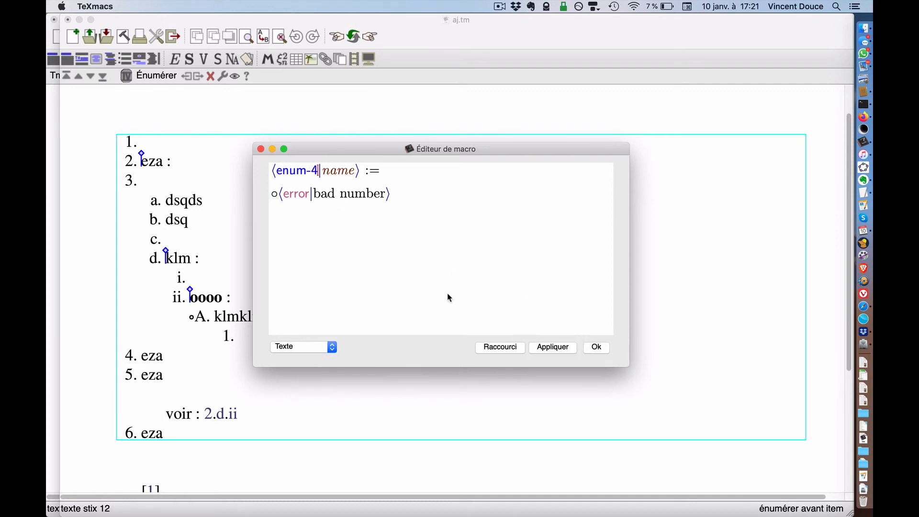
key(BackSpace)
text(3)
key(BackSpace)
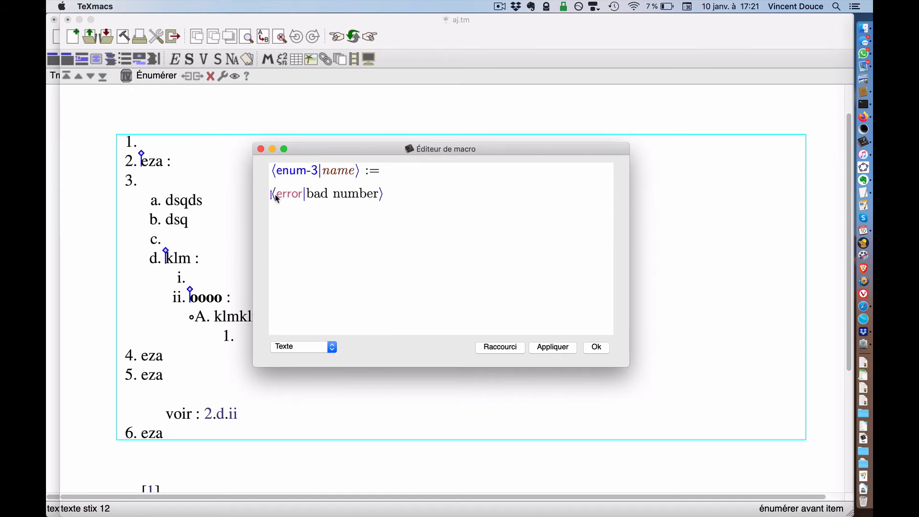
text(oo)
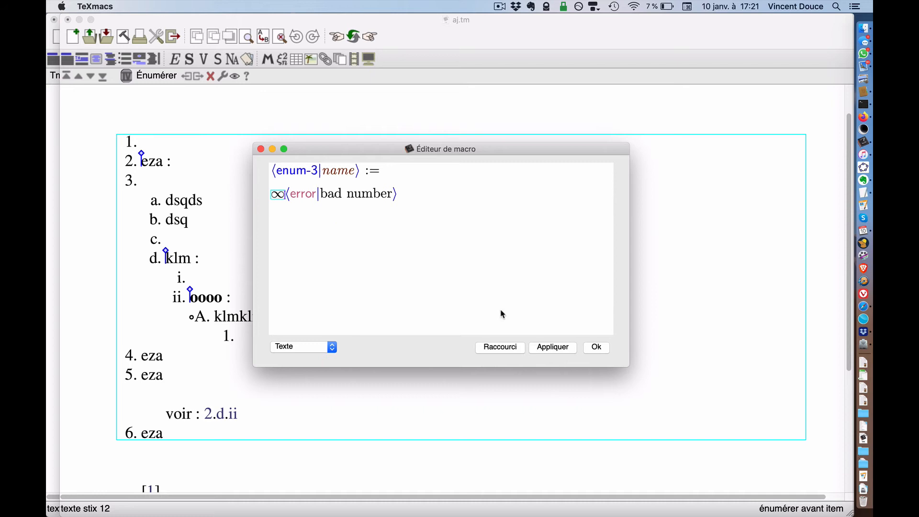
click(561, 352)
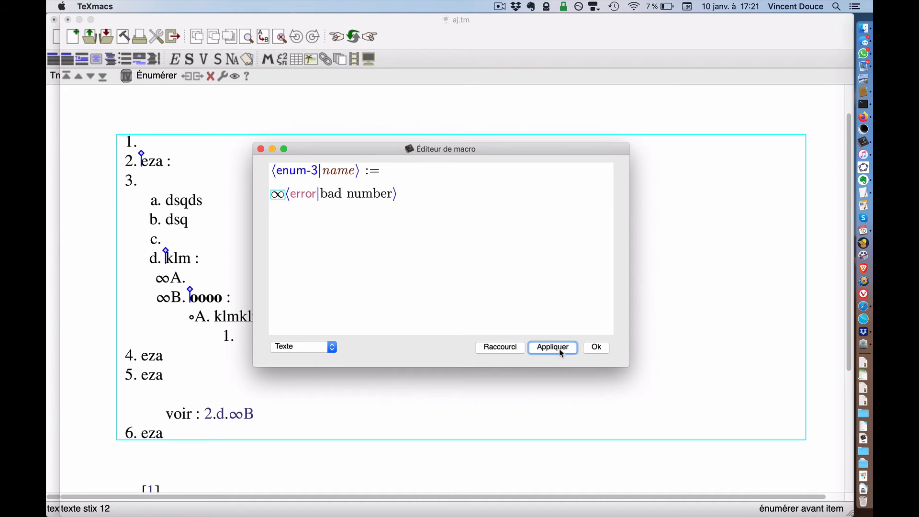
click(594, 353)
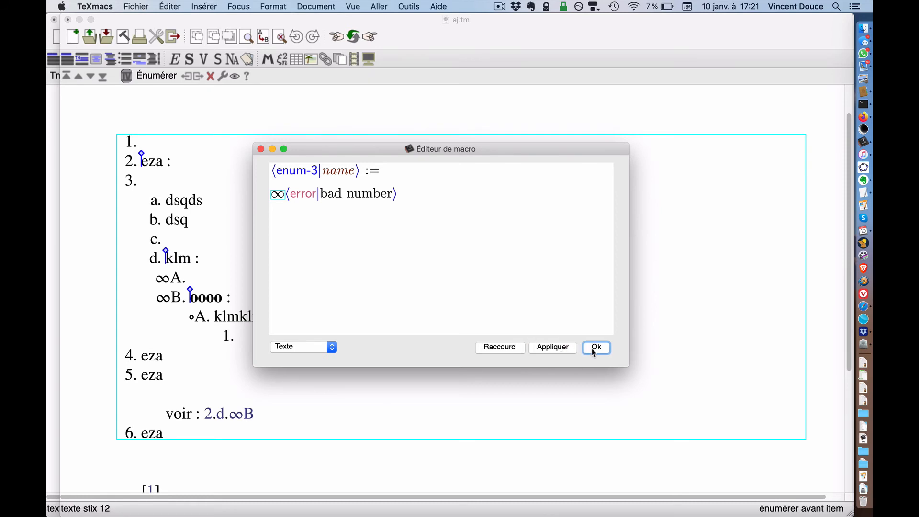
Insert a bulleted list with three empty items above the numbered list
click(108, 142)
key(Return)
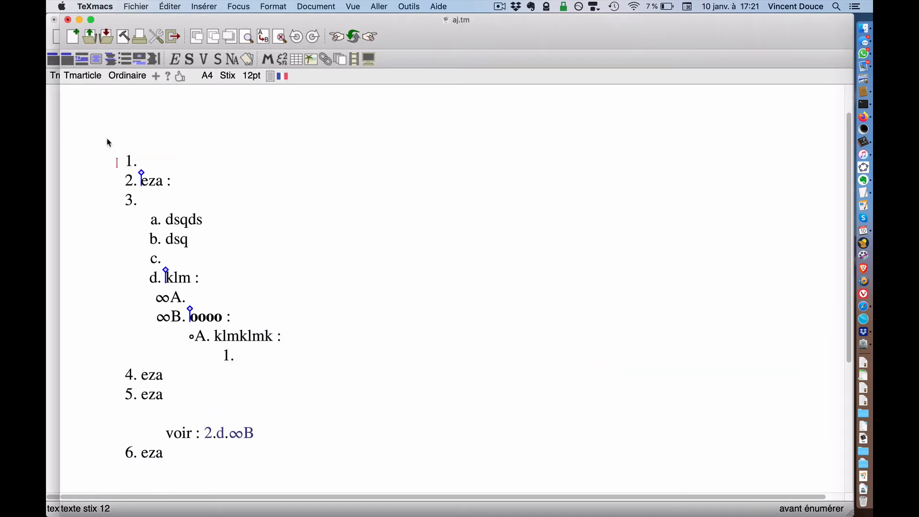
click(222, 6)
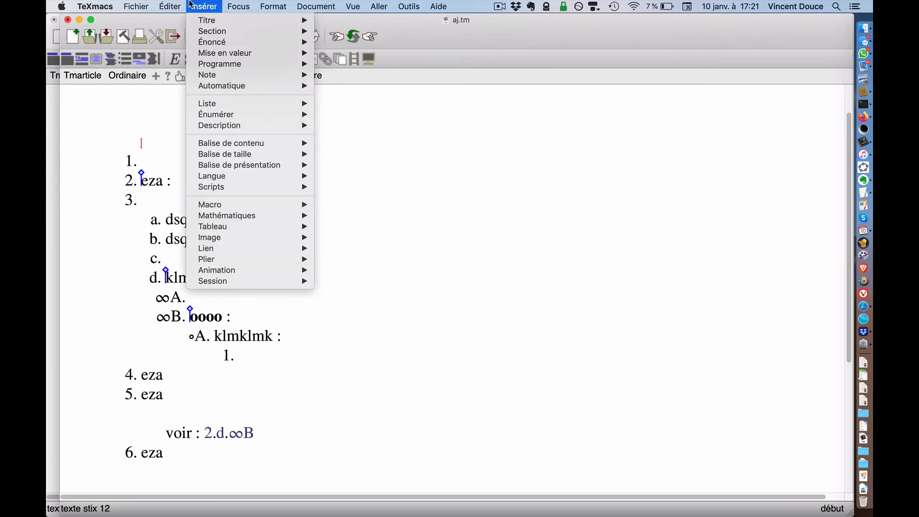
click(104, 136)
key(super+l)
key(Return)
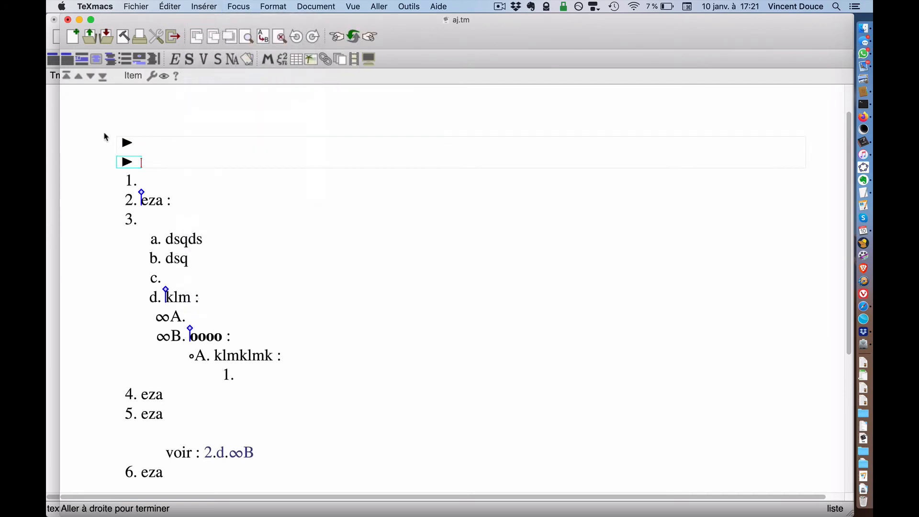
key(Return)
Turn off the triangular list items style option for the bulleted list
click(178, 6)
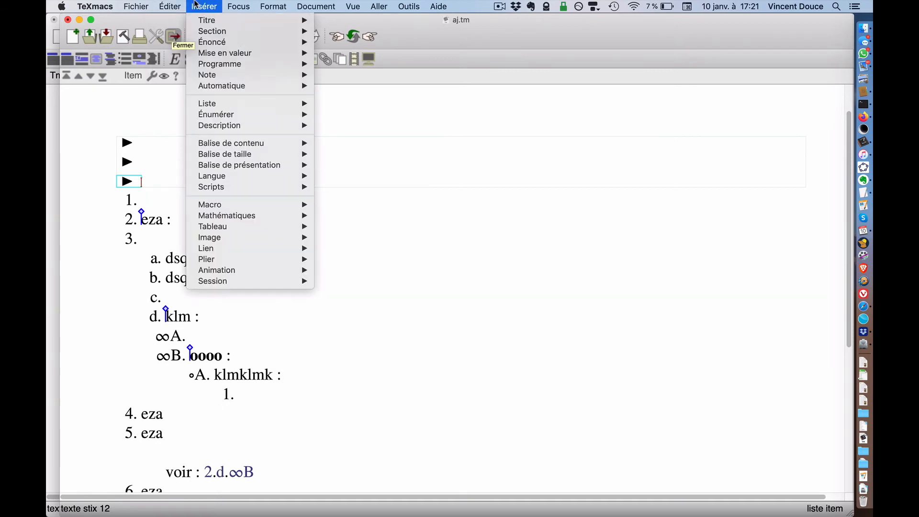
click(195, 4)
key(Left)
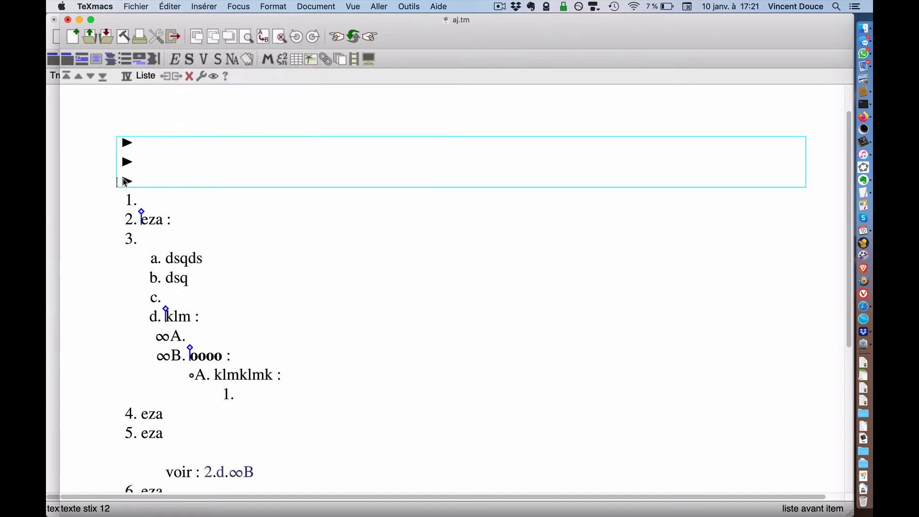
click(206, 5)
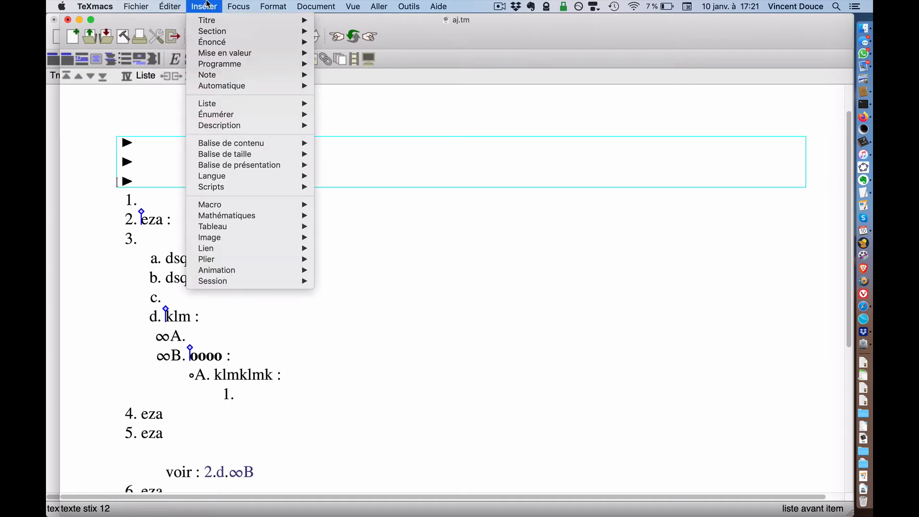
mouse_move(239, 6)
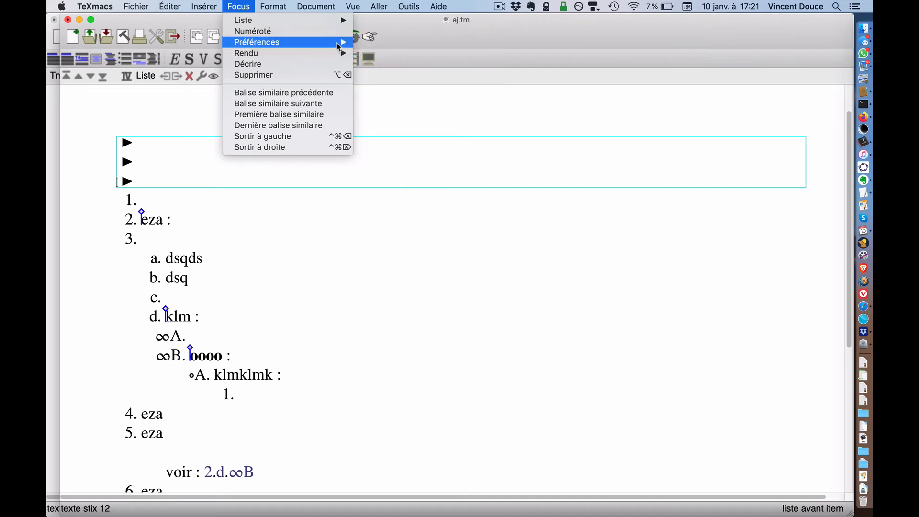
mouse_move(339, 47)
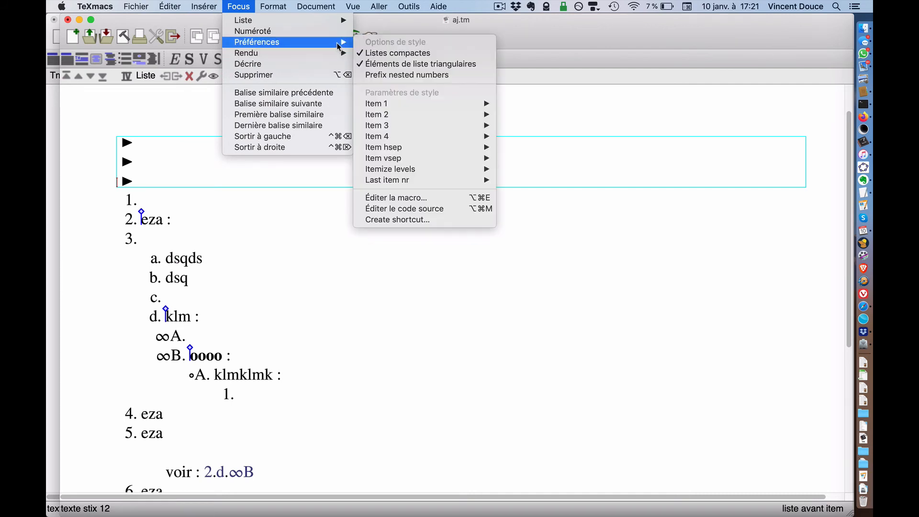
click(385, 68)
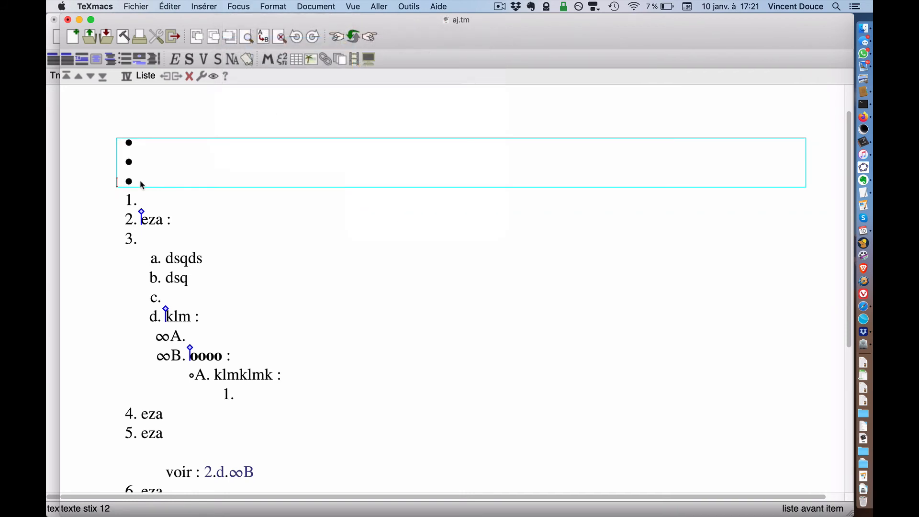
Nest three further bullet levels under the third item, with four, four and three empty items respectively
key(Tab)
key(Return)
key(Return)
key(Return)
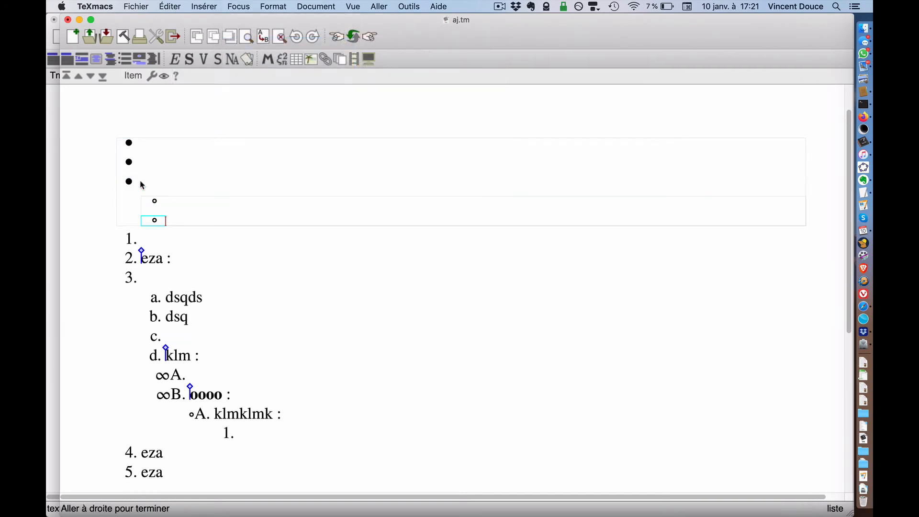
key(Tab)
key(Return)
key(Return)
key(Return)
key(Tab)
key(Return)
key(Return)
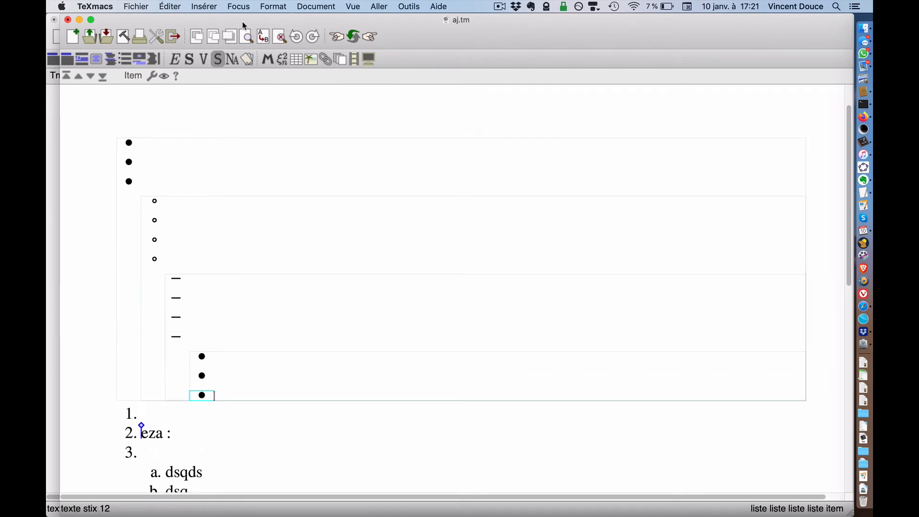
Set the Itemize levels parameter of the outermost bulleted list to 4
click(251, 5)
click(120, 143)
click(237, 6)
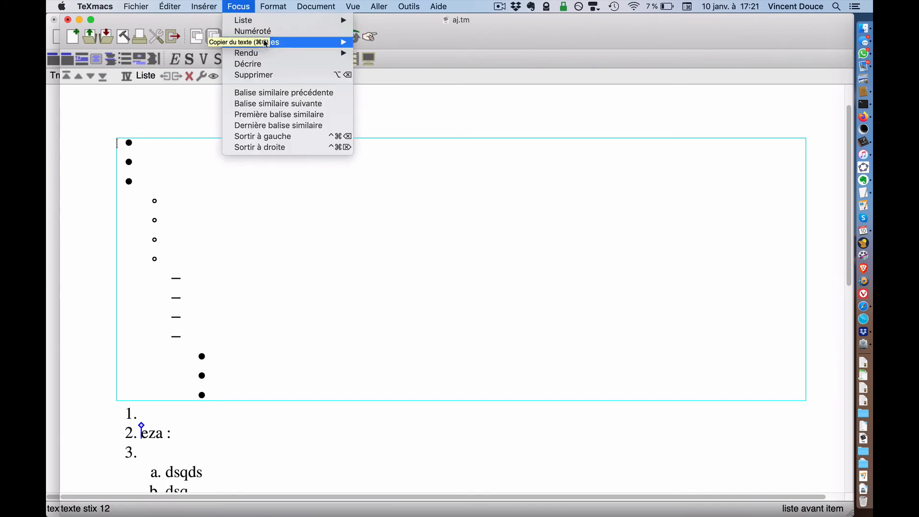
mouse_move(266, 43)
mouse_move(448, 169)
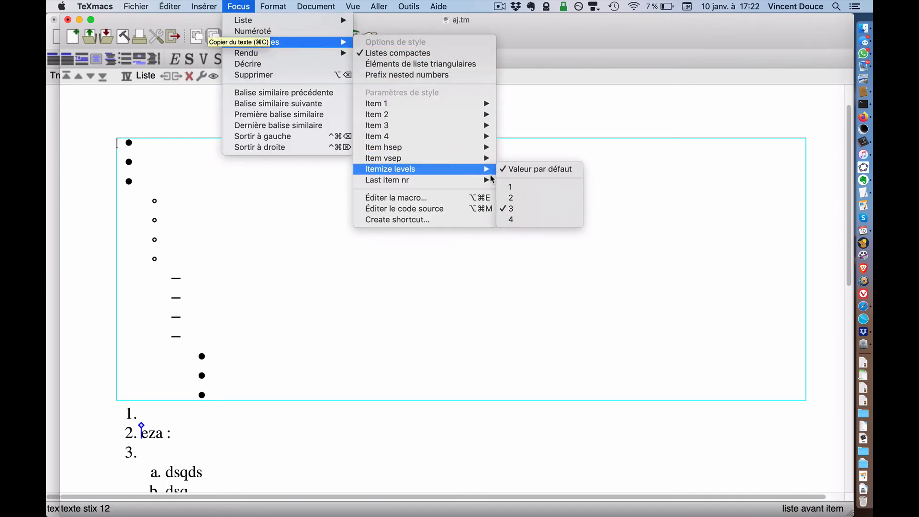
click(515, 217)
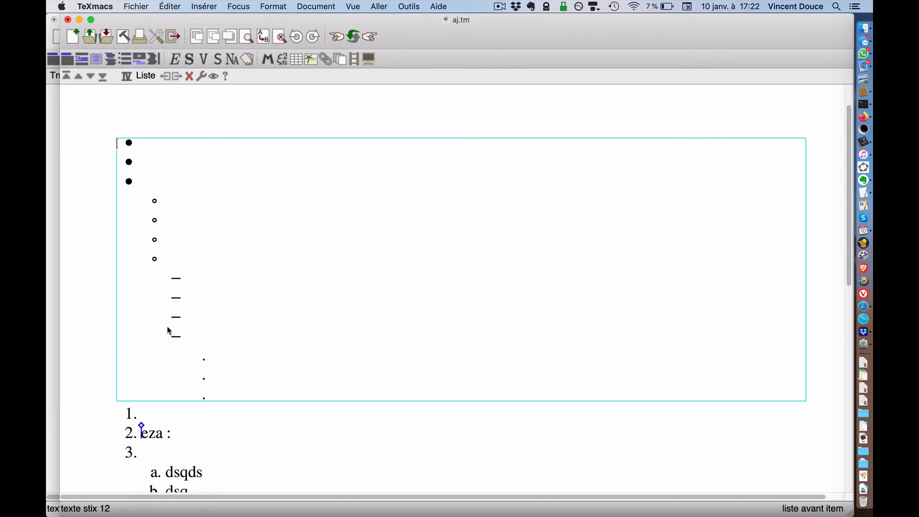
Set the Item 4 marker of the bulleted list to the double arrow ⇒
click(228, 5)
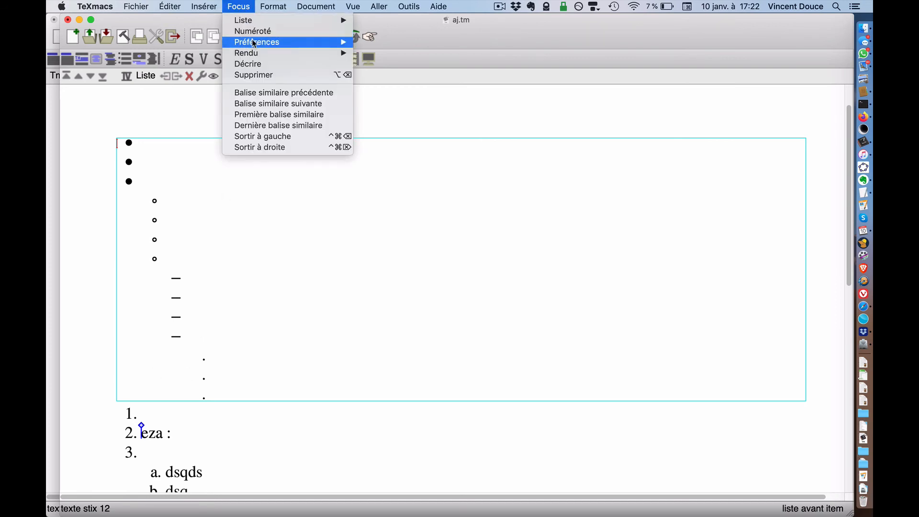
mouse_move(255, 43)
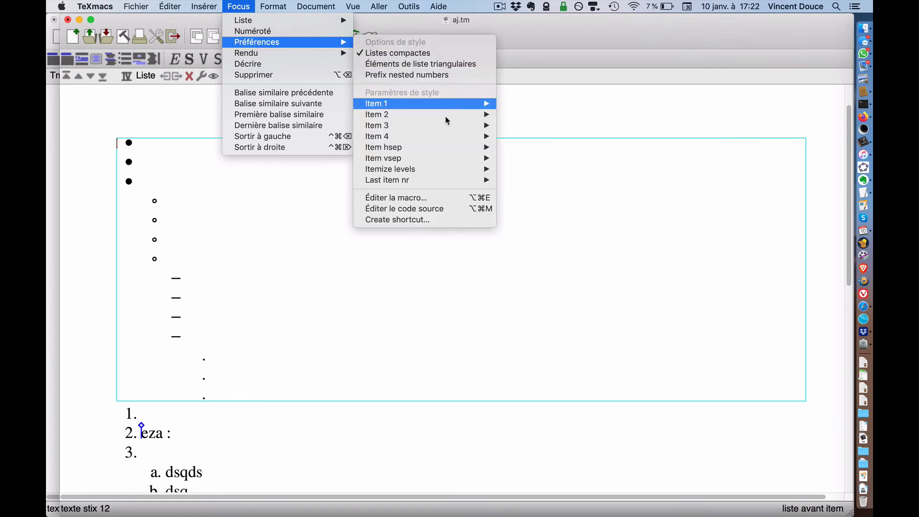
mouse_move(445, 180)
mouse_move(426, 135)
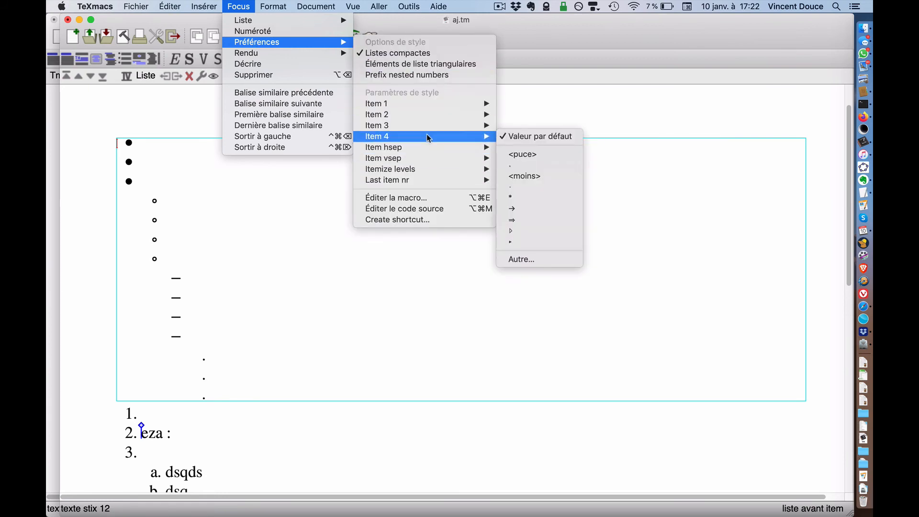
click(525, 222)
Define a custom Item 3 marker for the bulleted list as the ∧ symbol and apply it
click(211, 6)
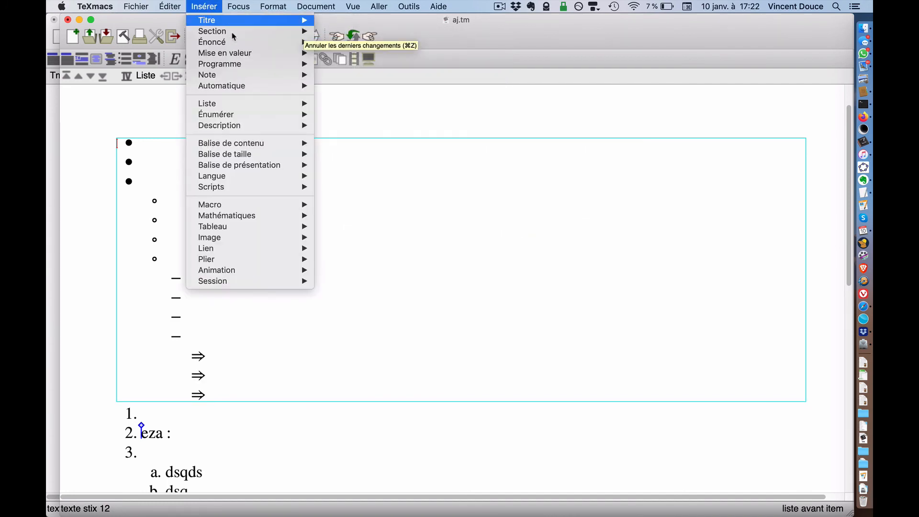
mouse_move(239, 7)
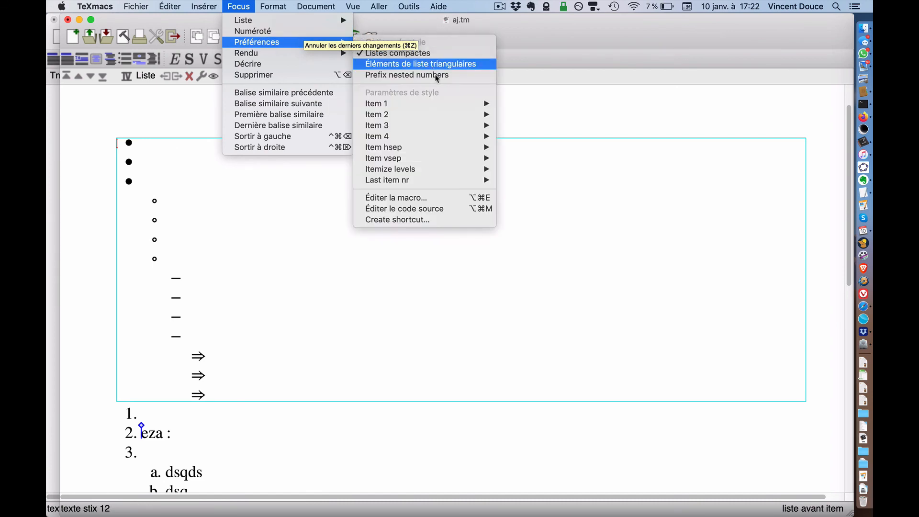
mouse_move(458, 126)
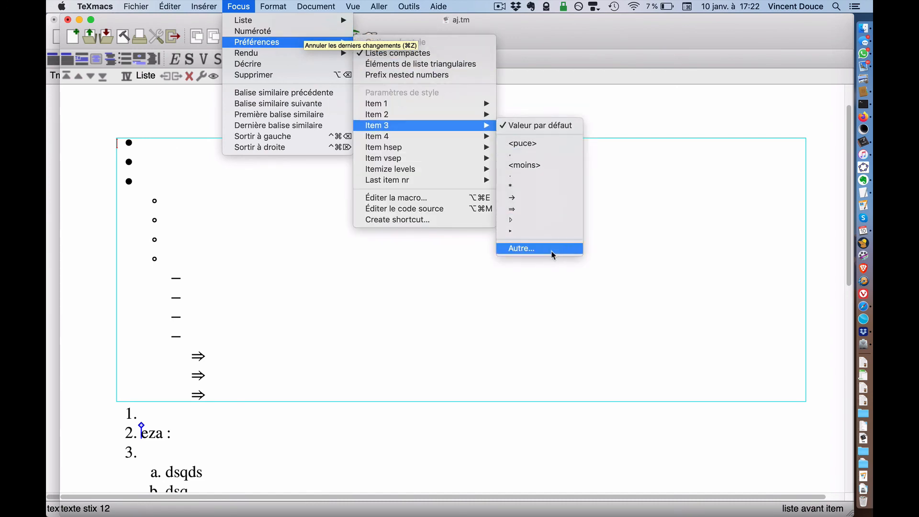
click(521, 248)
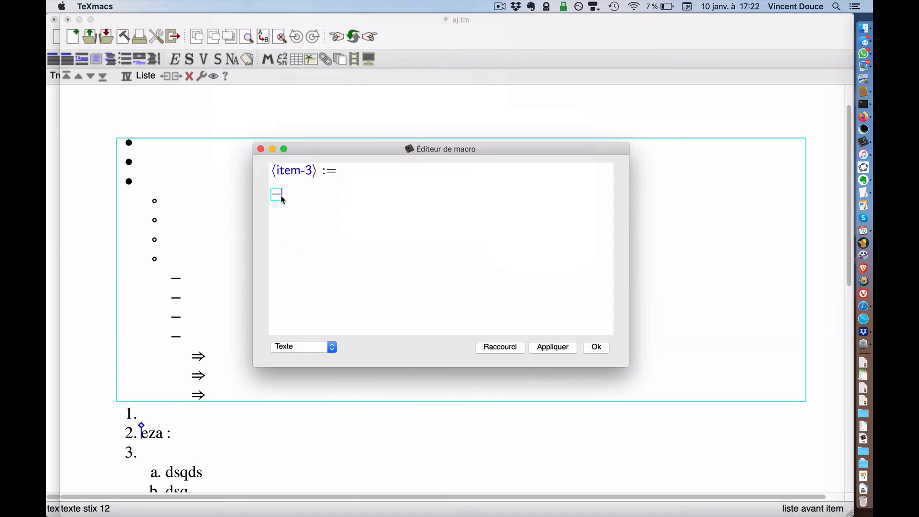
key(BackSpace)
text(/\)
click(553, 351)
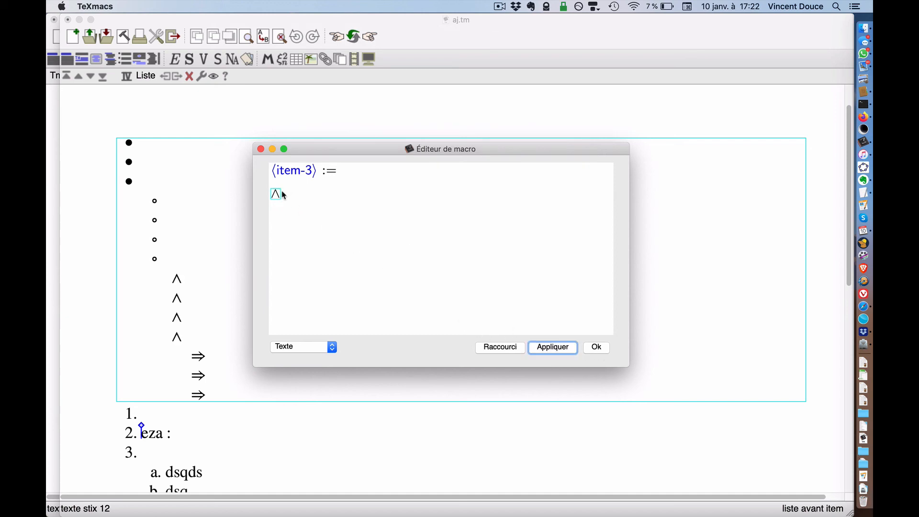
Redefine the item-2 macro as the ∪ symbol, apply it and close the macro editor
click(312, 171)
key(BackSpace)
text(2)
key(Down)
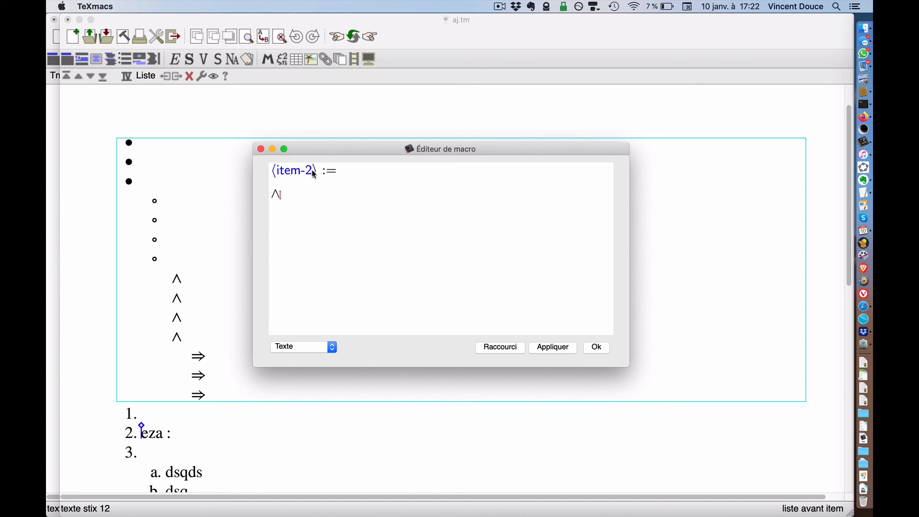
text(/)
key(BackSpace)
key(BackSpace)
text(/)
click(563, 350)
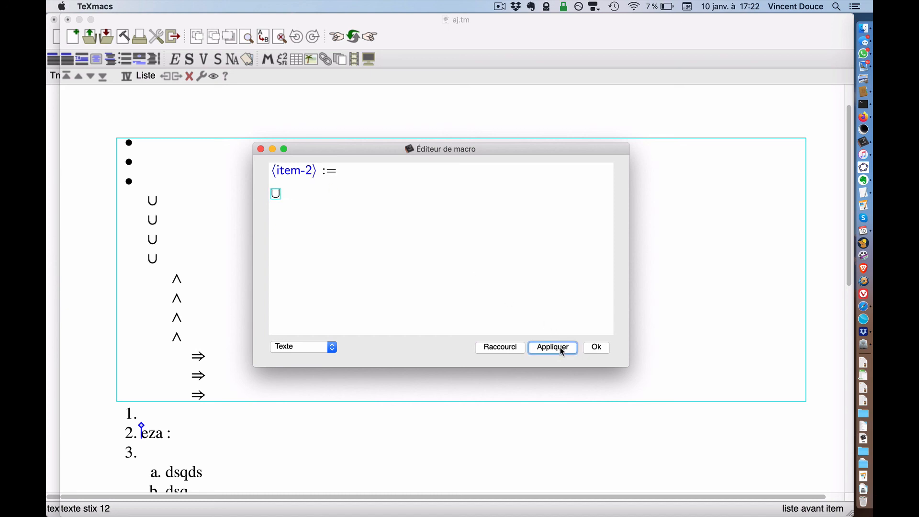
click(260, 149)
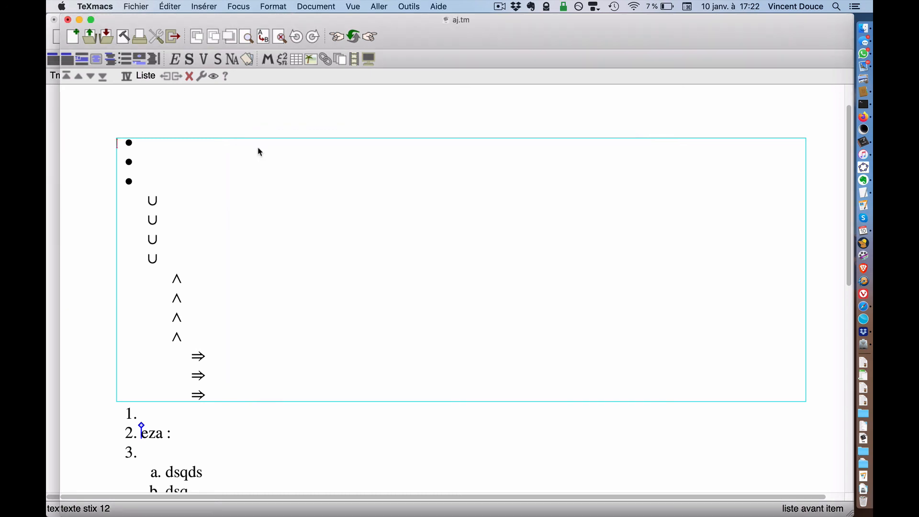
Insert a description list on a new line above the bulleted list
click(99, 137)
key(Up)
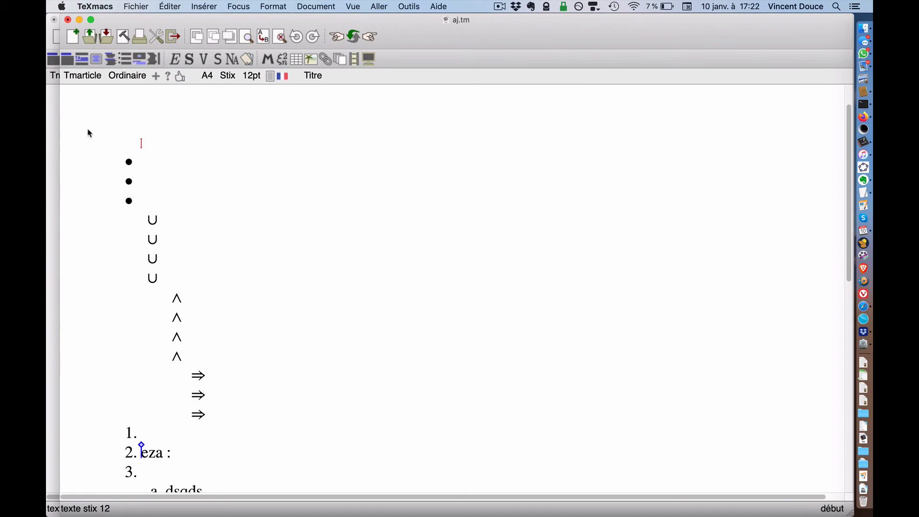
click(206, 6)
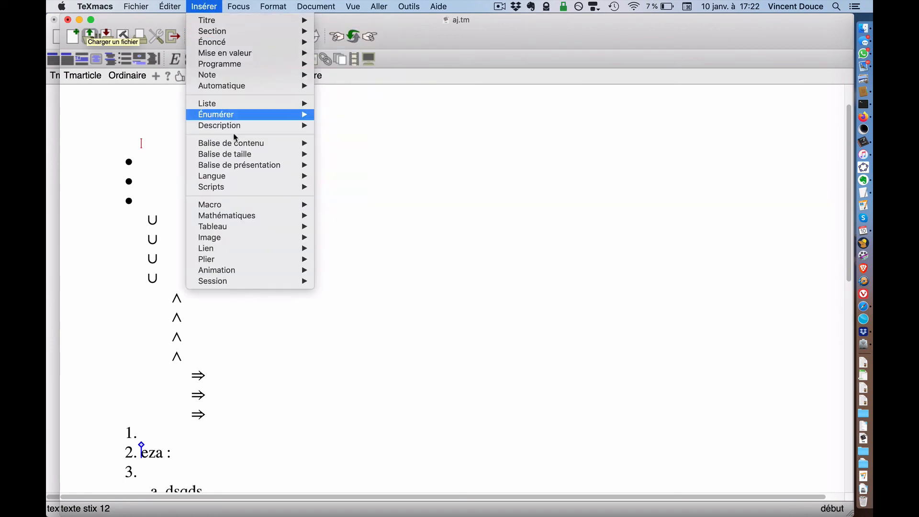
click(243, 4)
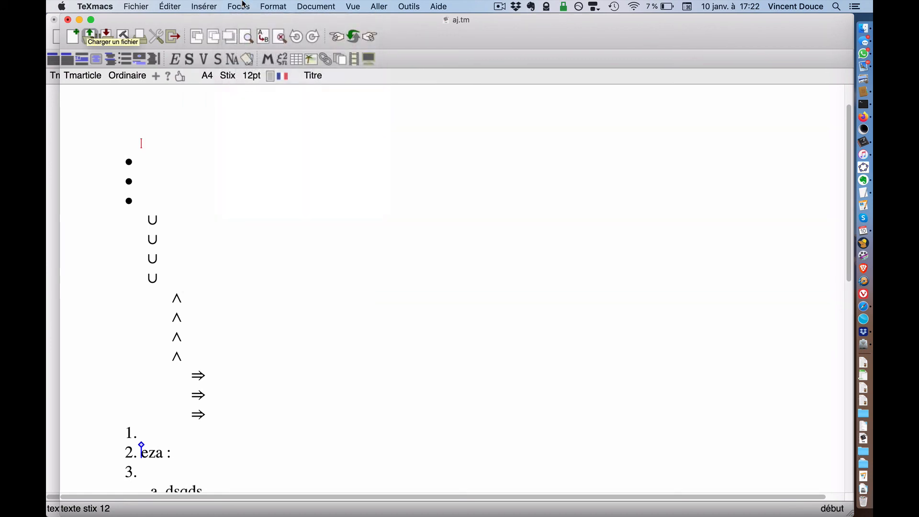
key(alt+d)
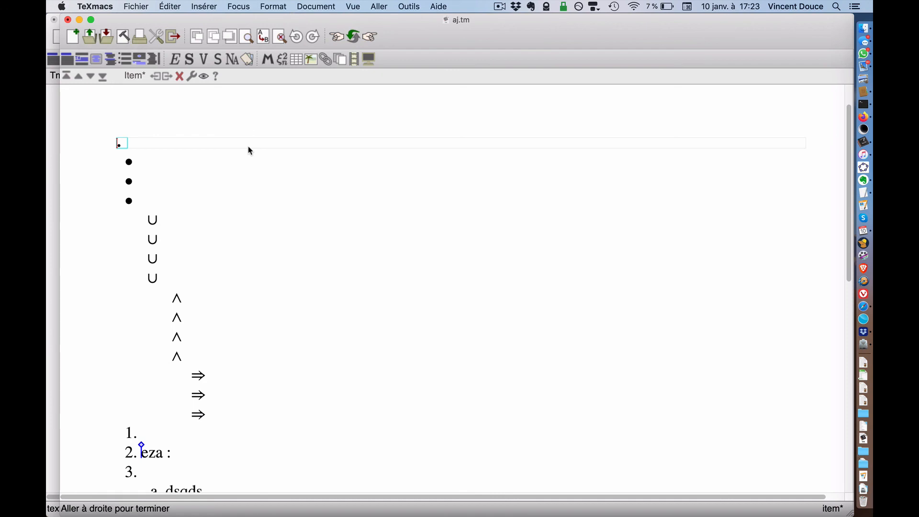
text(texma)
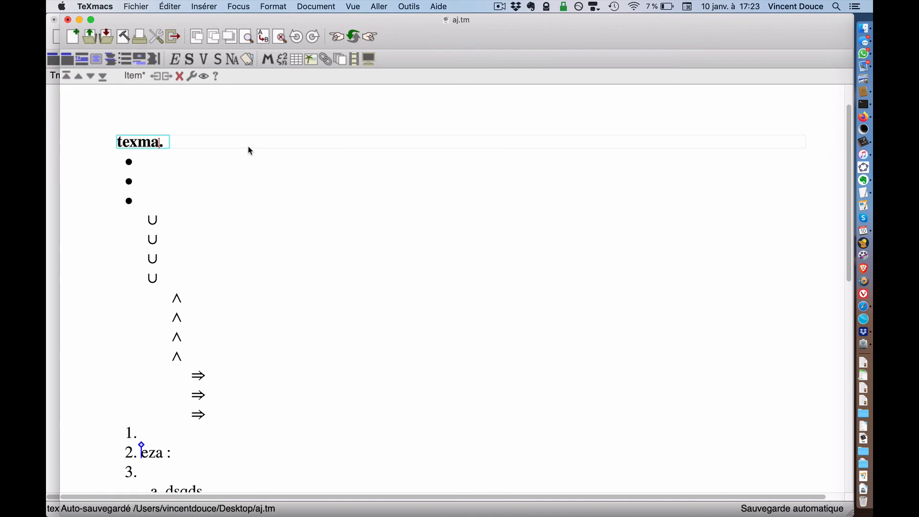
key(BackSpace)
key(BackSpace)
key(BackSpace)
key(BackSpace)
key(BackSpace)
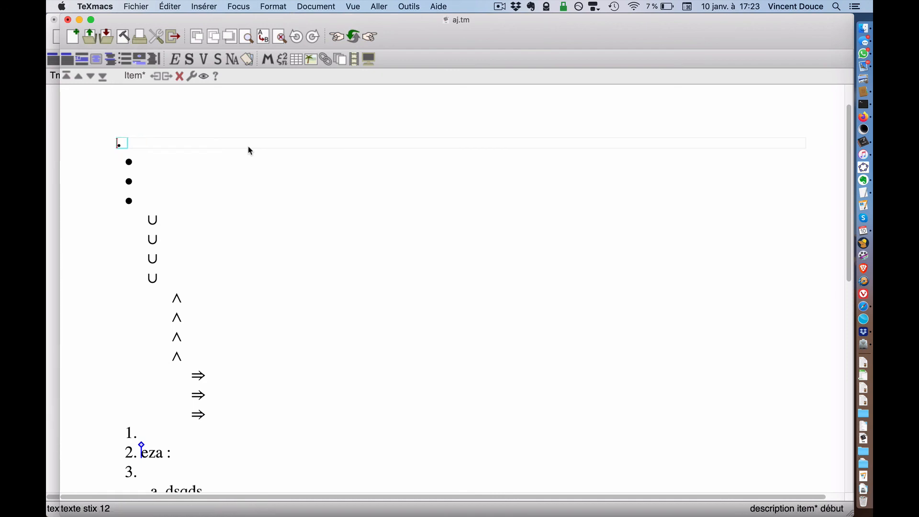
Fill the first description item with the term "entier" and the text "élément de ℕ", with ℕ in math mode
text(entier.)
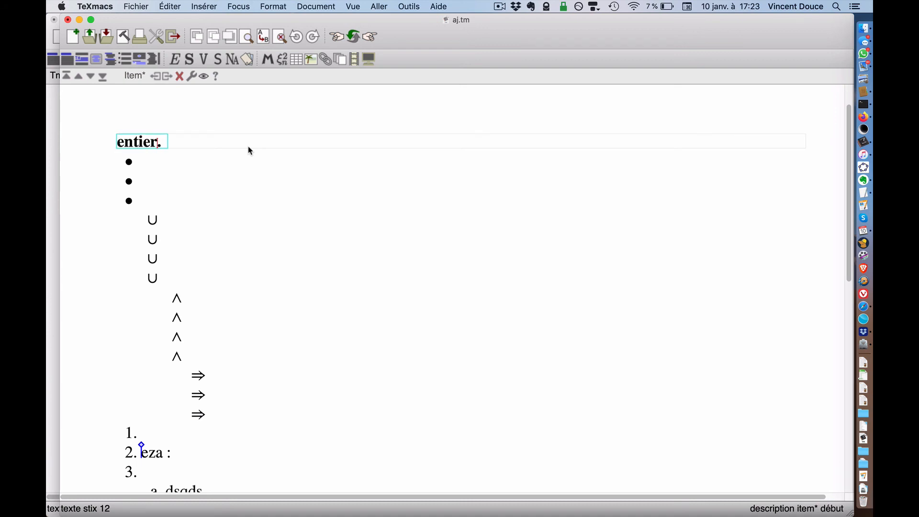
key(Return)
text(élémen)
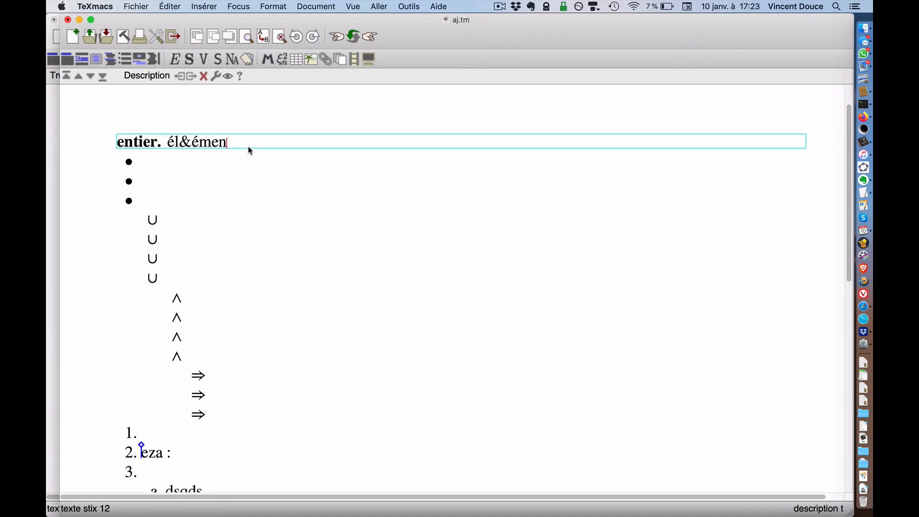
key(BackSpace)
key(BackSpace)
key(BackSpace)
text(ment de)
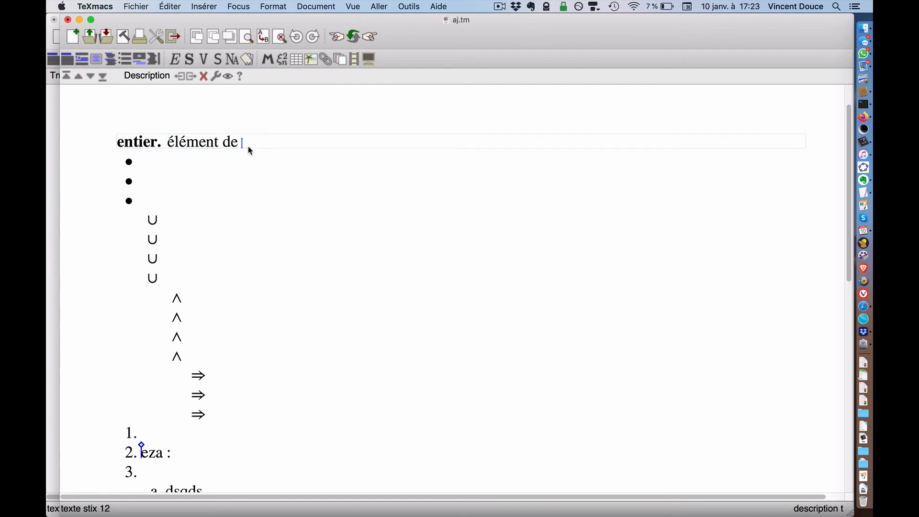
key(dollar)
text(NN)
key(Right)
Add a second description item with the term "décimal" and an ellipsis as its text
key(Return)
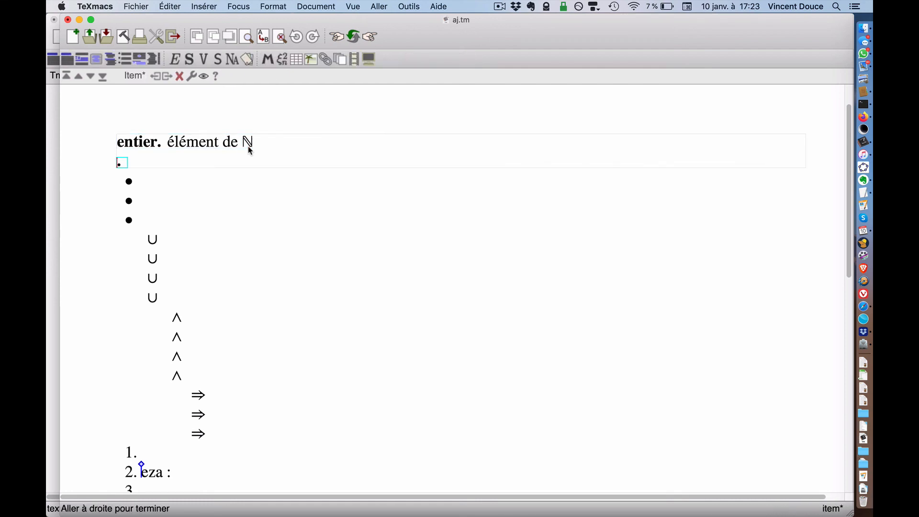
text(décimal)
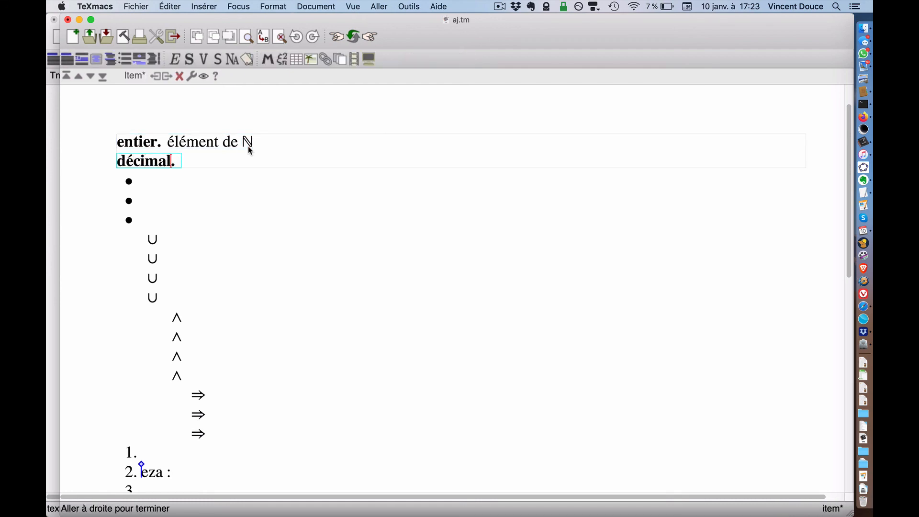
key(Right)
text(...)
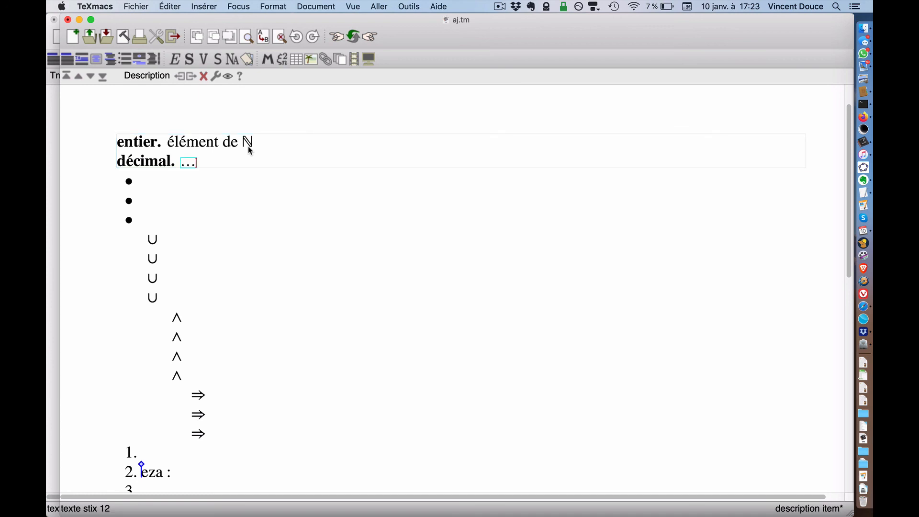